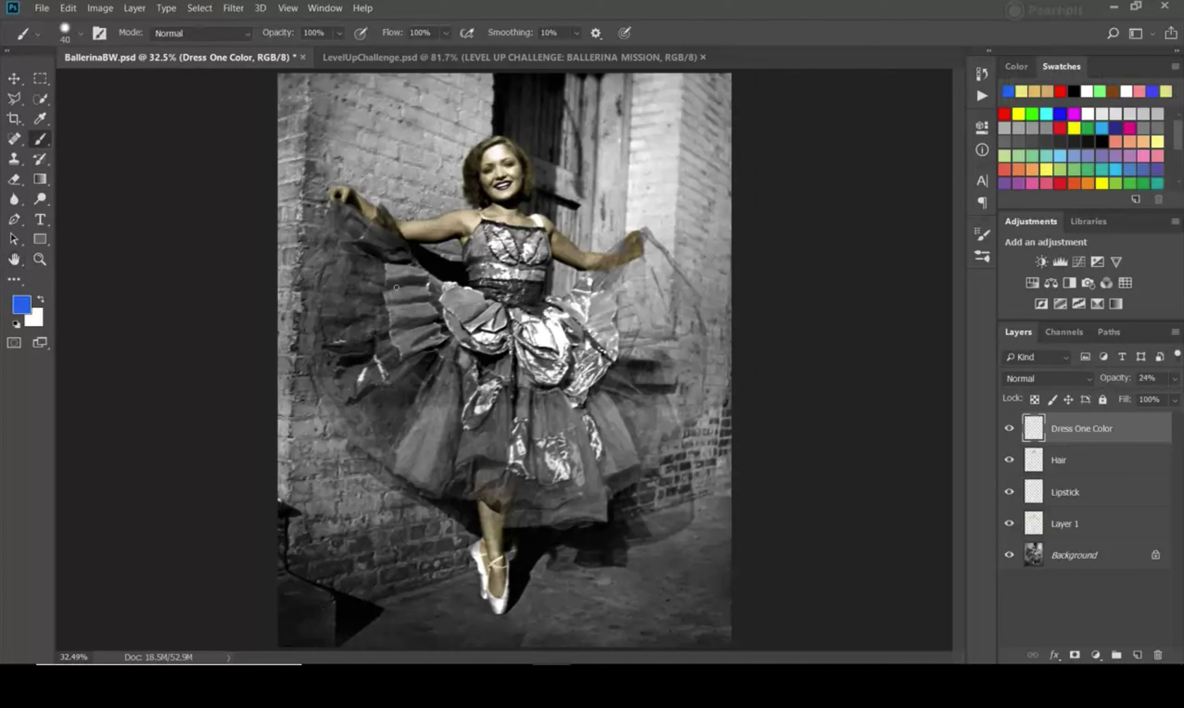
# Paint the ballerina's whole dress blue on the Dress One Color layer and erase overspill around its edges.
pyautogui.click(81, 33)
pyautogui.moveTo(334, 211)
pyautogui.mouseDown()
pyautogui.moveTo(403, 271)
pyautogui.moveTo(485, 286)
pyautogui.moveTo(529, 314)
pyautogui.moveTo(611, 274)
pyautogui.moveTo(683, 278)
pyautogui.moveTo(669, 436)
pyautogui.moveTo(588, 500)
pyautogui.moveTo(443, 479)
pyautogui.moveTo(339, 410)
pyautogui.moveTo(327, 257)
pyautogui.moveTo(380, 303)
pyautogui.moveTo(644, 317)
pyautogui.moveTo(375, 348)
pyautogui.moveTo(387, 324)
pyautogui.moveTo(472, 309)
pyautogui.mouseUp()
pyautogui.press('[')
pyautogui.press('[')
pyautogui.press('[')
pyautogui.press('[')
pyautogui.press('[')
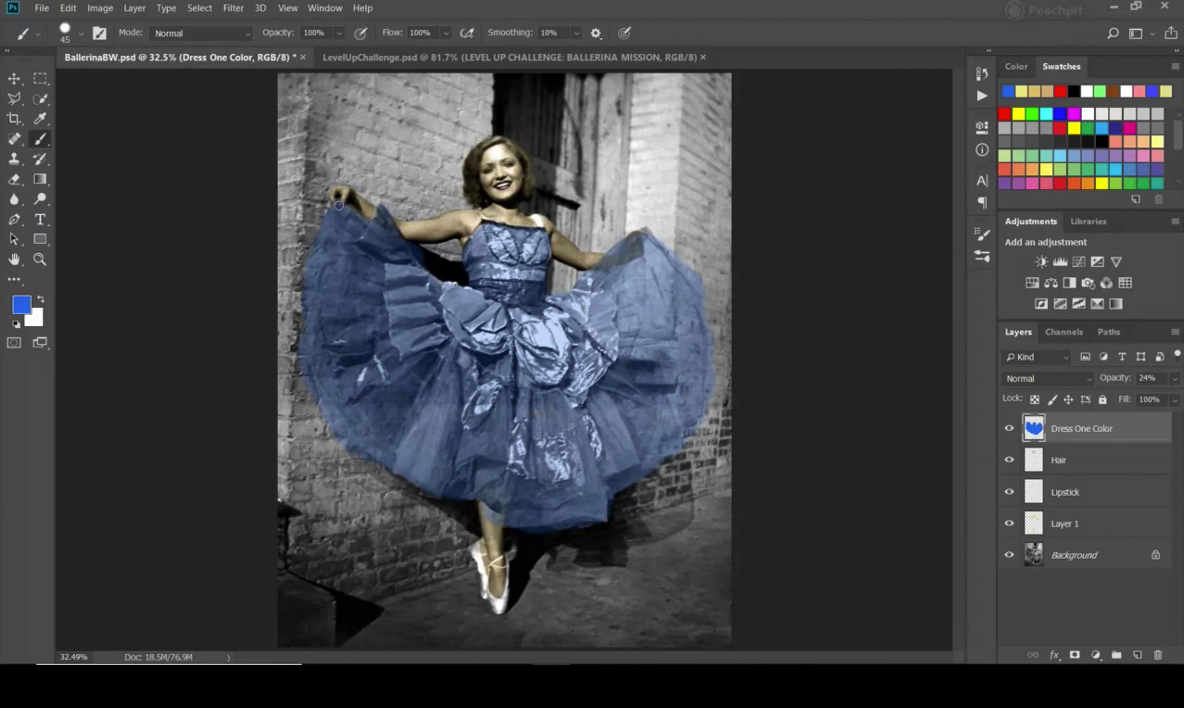
pyautogui.press('e')
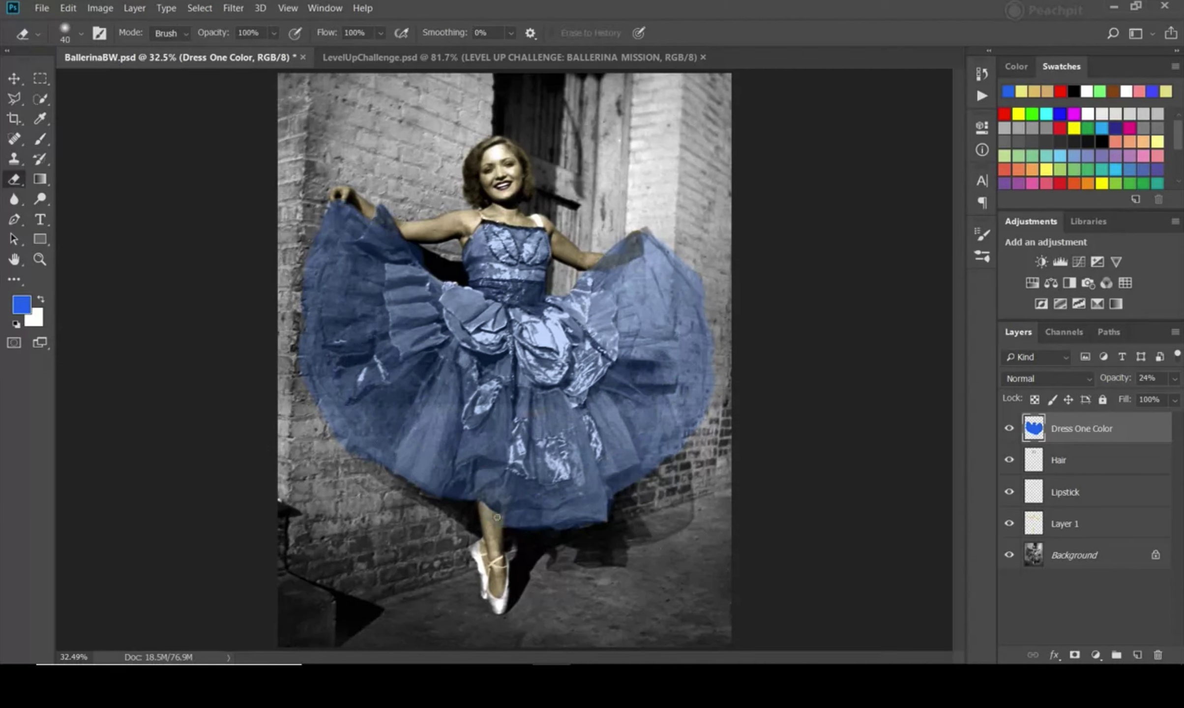
pyautogui.press('b')
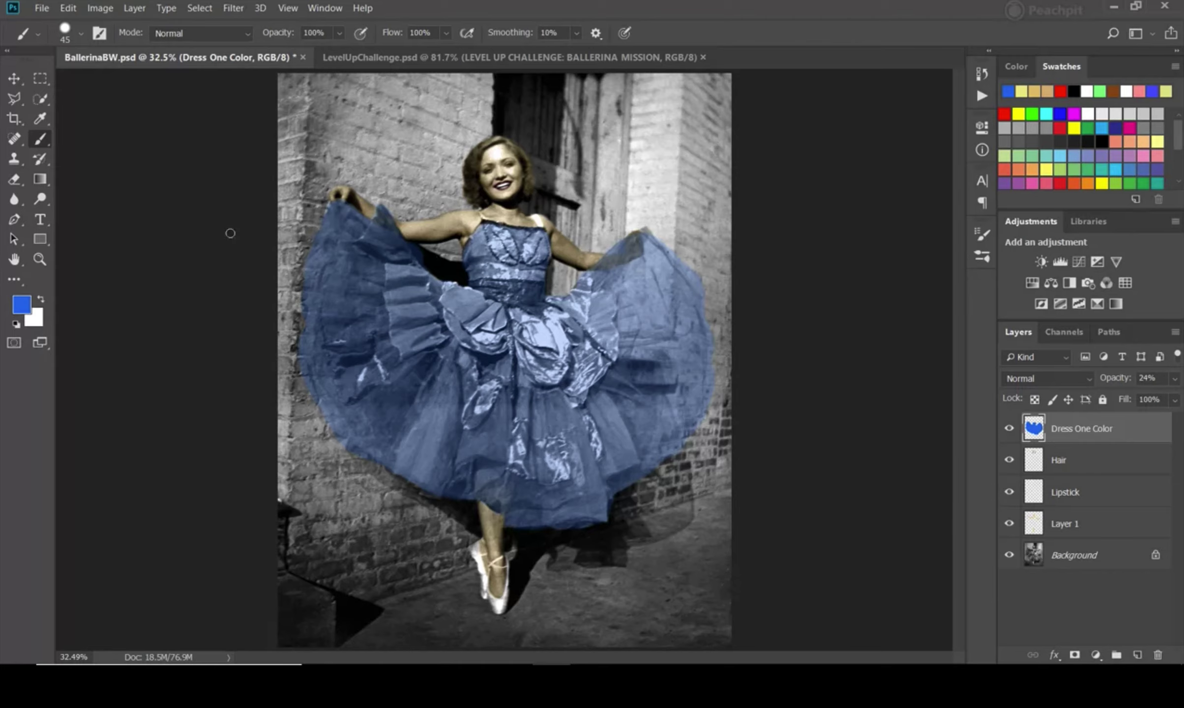
# Add a new layer above the Hair layer and name it Eyes.
pyautogui.click(40, 260)
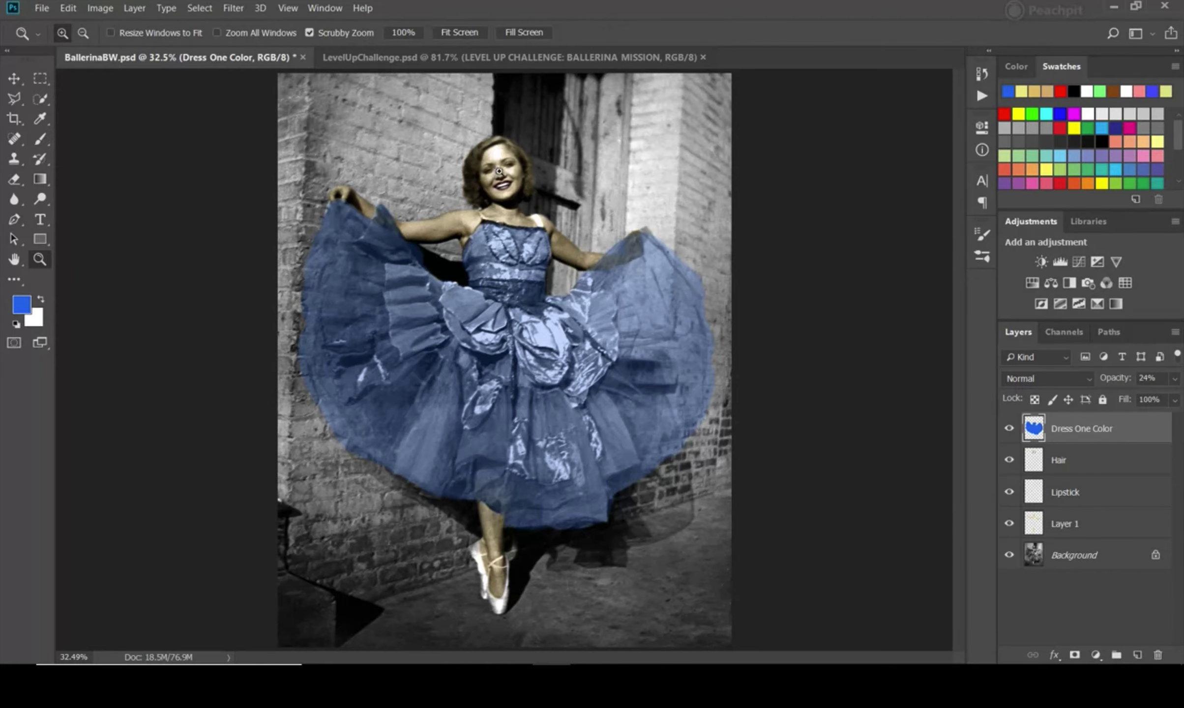
pyautogui.moveTo(499, 171); pyautogui.dragTo(563, 177)
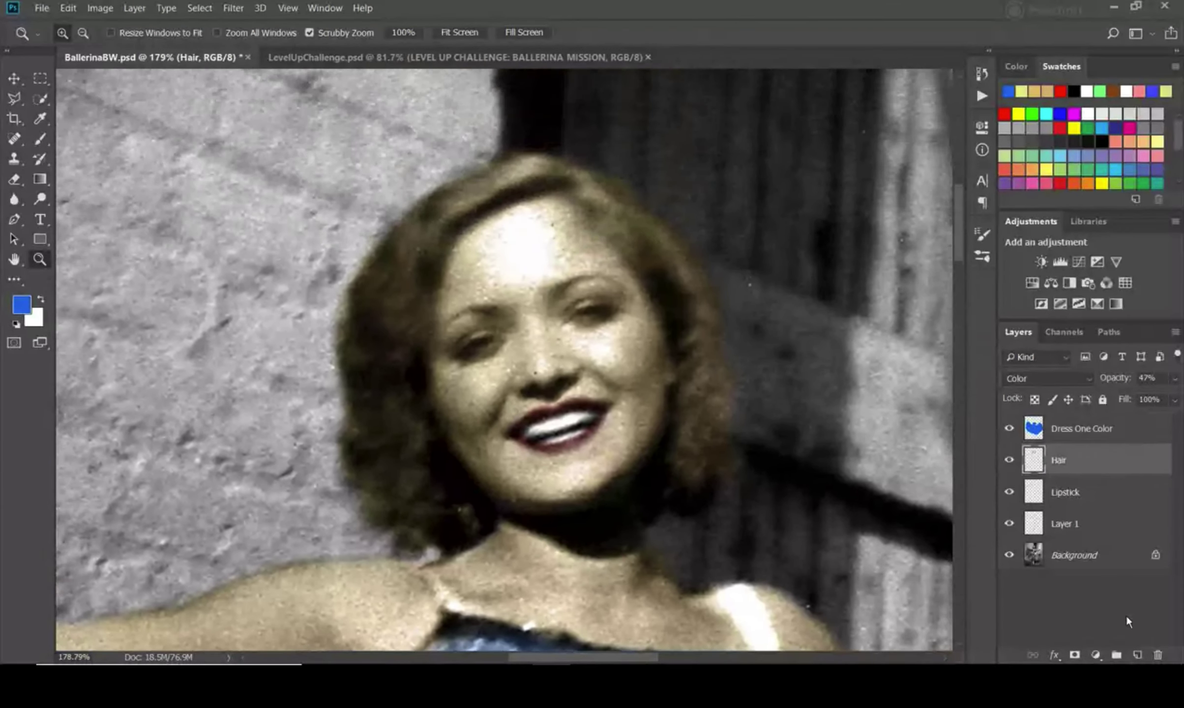
pyautogui.click(1137, 654)
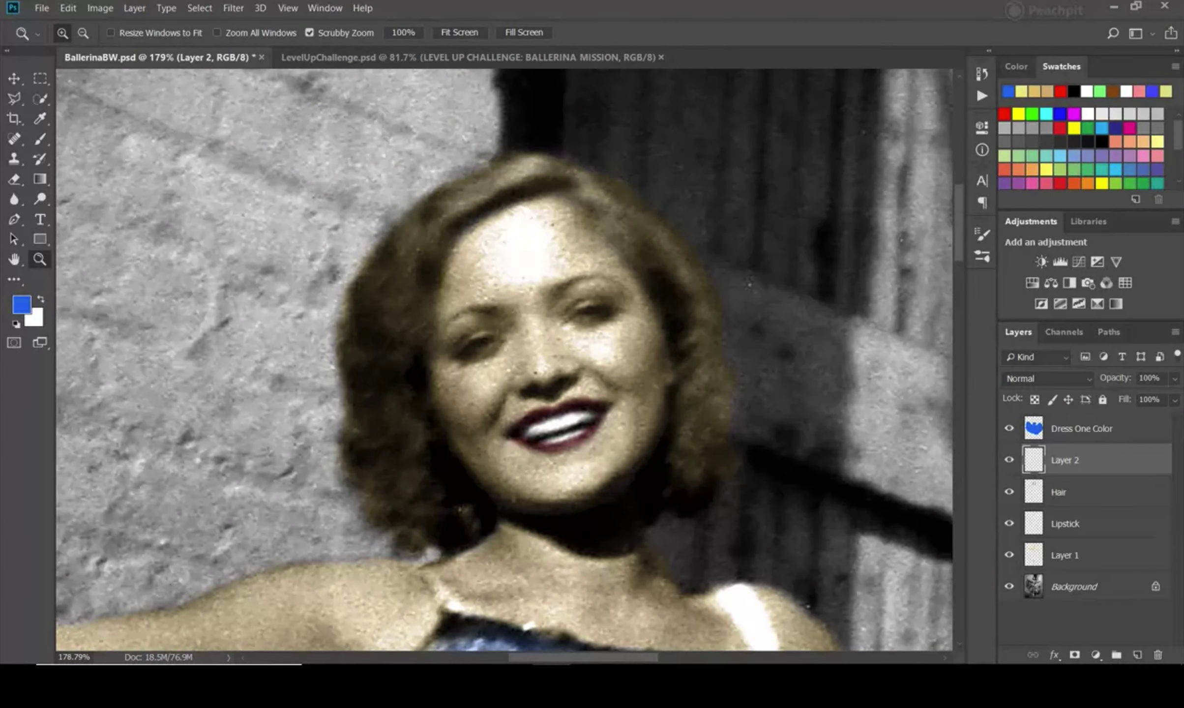
pyautogui.doubleClick(1064, 460)
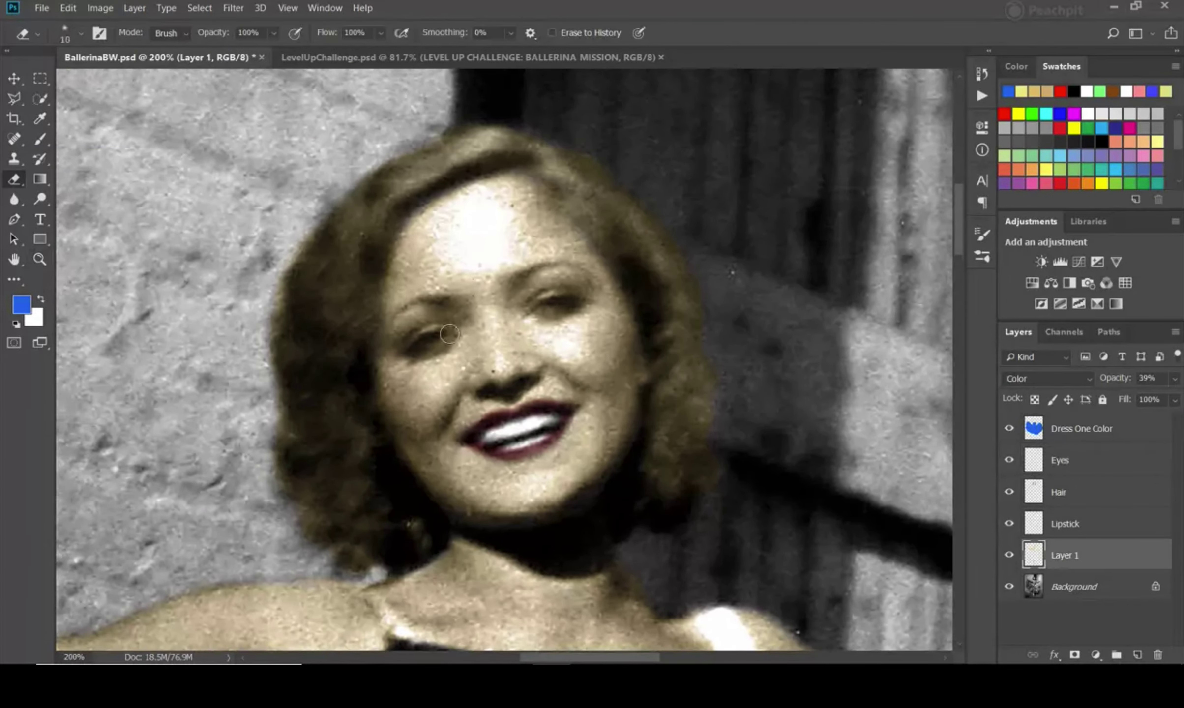
# Erase the skin tint from both of the ballerina's eyes on Layer 1.
pyautogui.press('b')
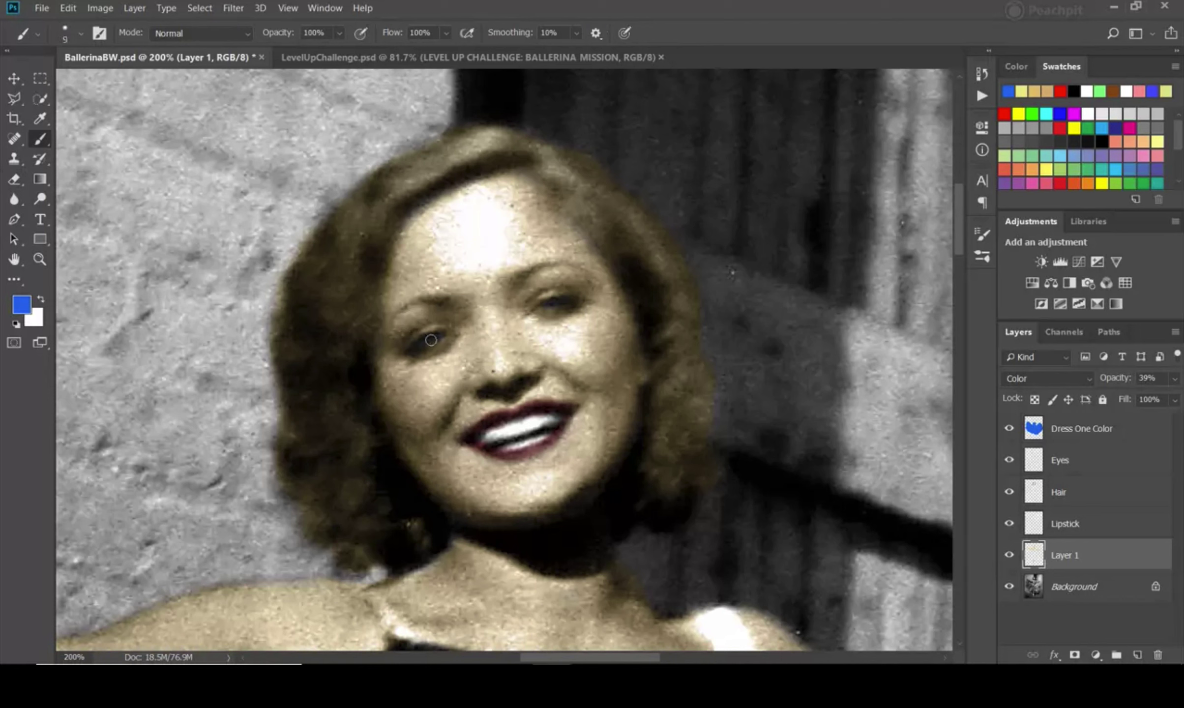
pyautogui.moveTo(428, 338); pyautogui.dragTo(434, 341)
pyautogui.press('[')
pyautogui.moveTo(556, 301); pyautogui.dragTo(566, 302)
pyautogui.press('r')
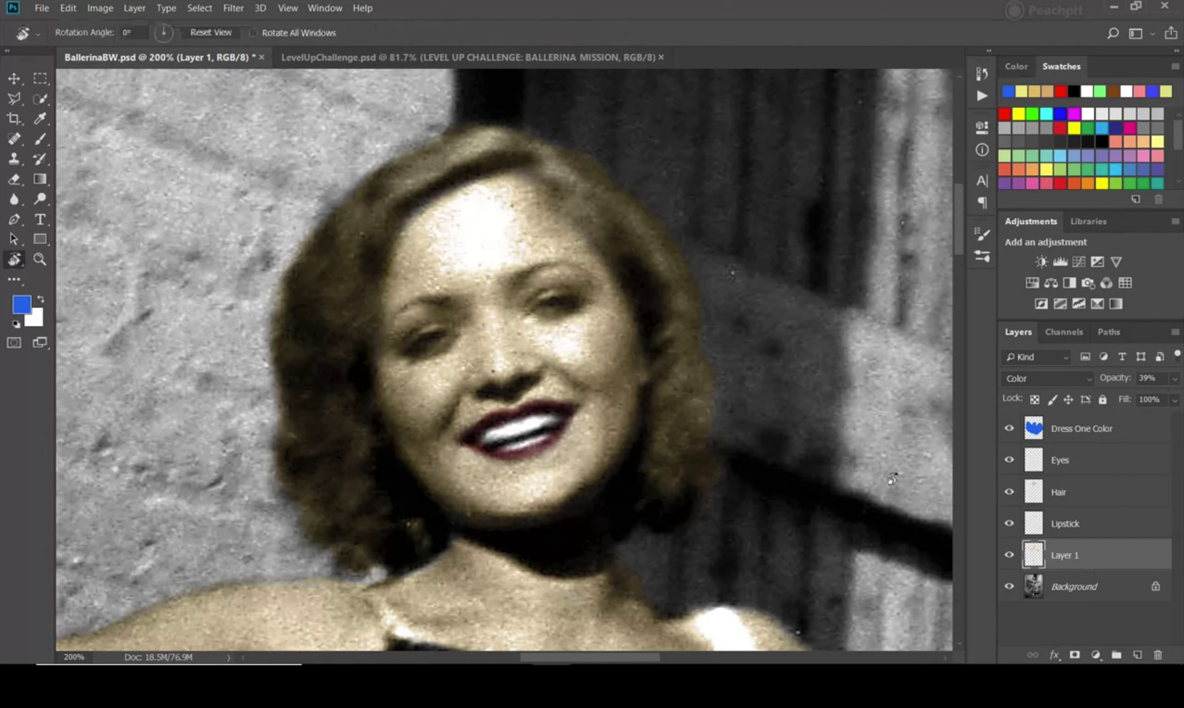
pyautogui.press('e')
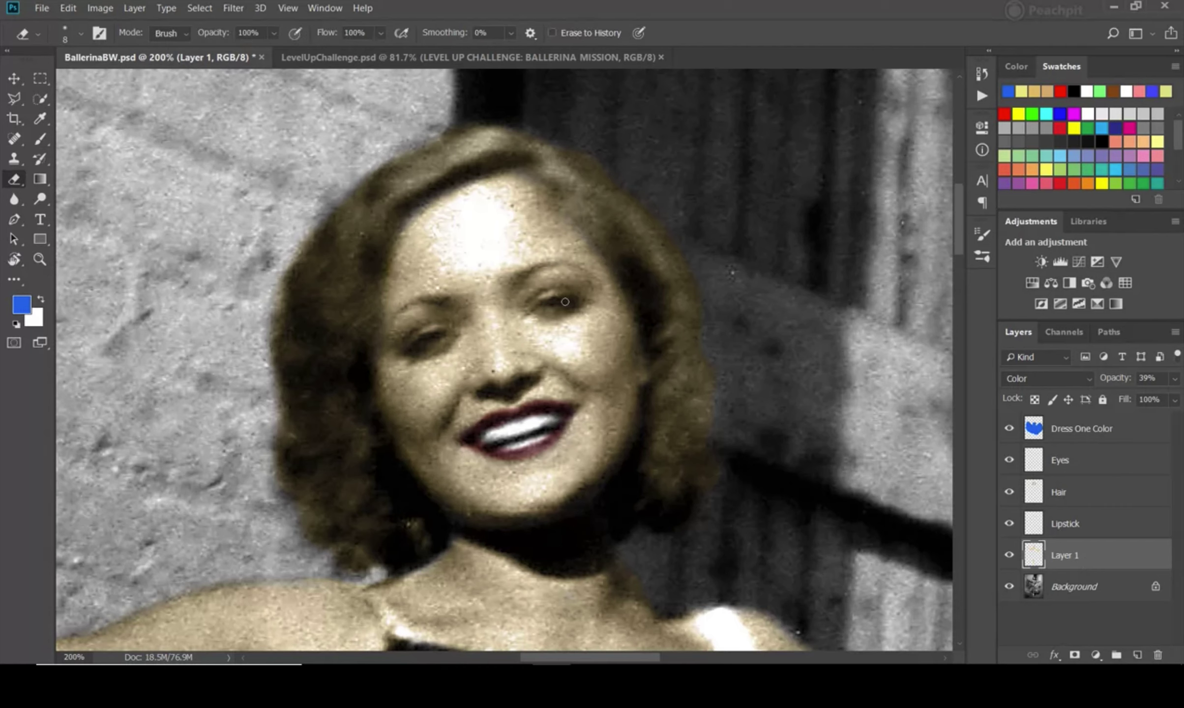
pyautogui.moveTo(565, 302); pyautogui.dragTo(561, 303)
pyautogui.moveTo(441, 338); pyautogui.dragTo(417, 345)
# Set the Eyes layer's blend mode to Color and its opacity to 42%.
pyautogui.click(1063, 466)
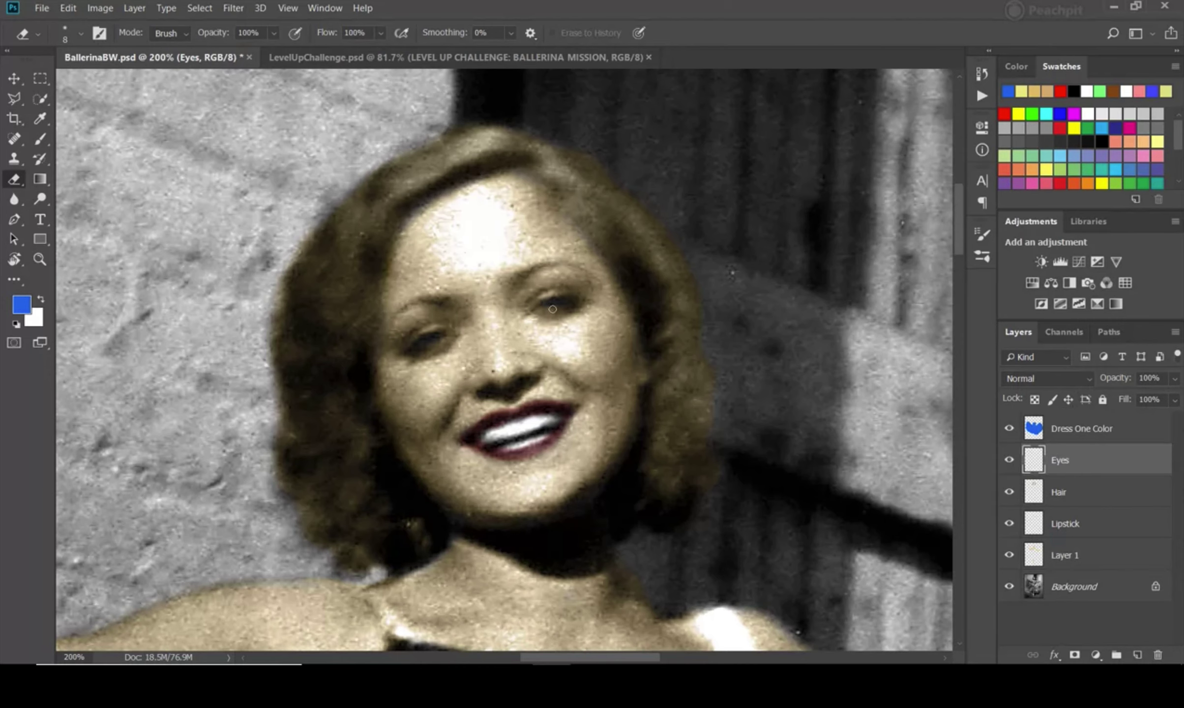
pyautogui.click(1087, 377)
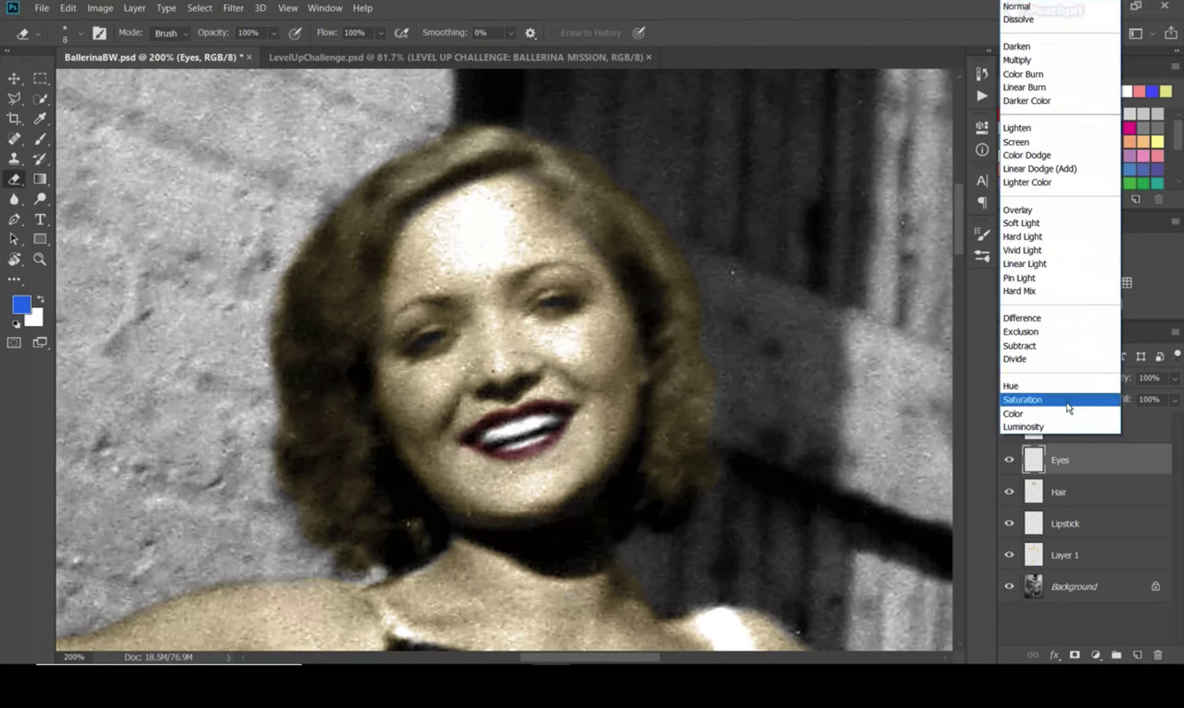
pyautogui.click(1069, 415)
pyautogui.click(1175, 378)
pyautogui.moveTo(1174, 399); pyautogui.dragTo(1133, 401)
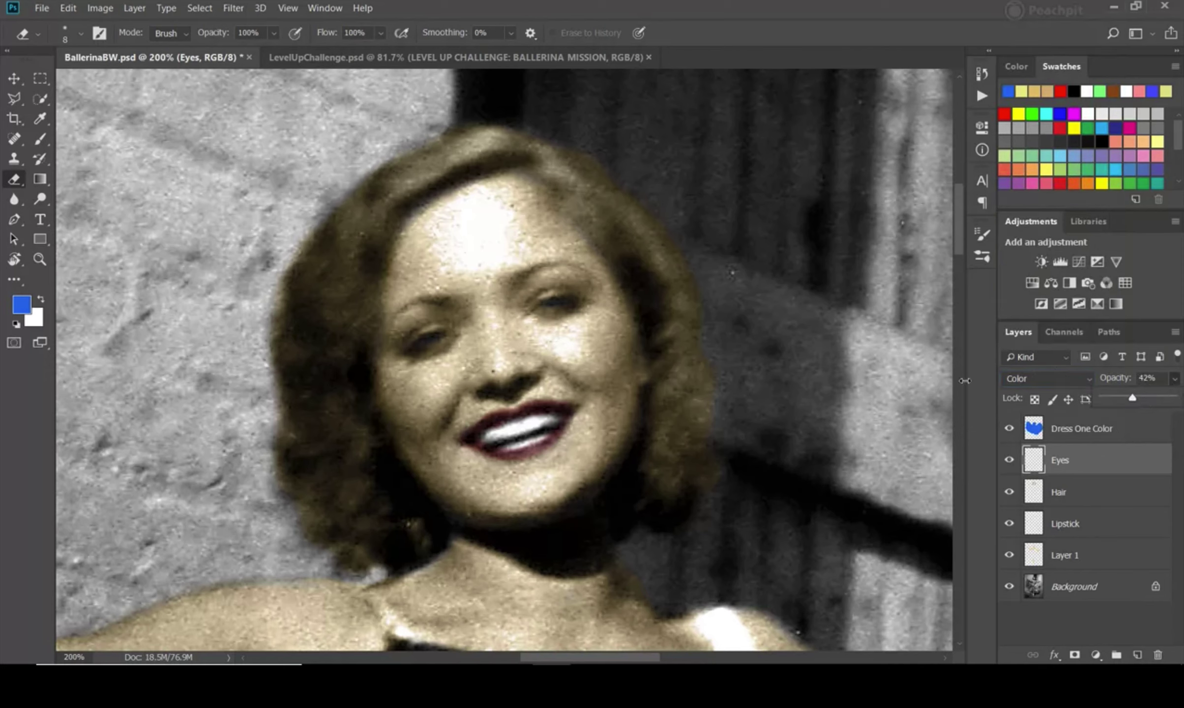
pyautogui.click(1086, 456)
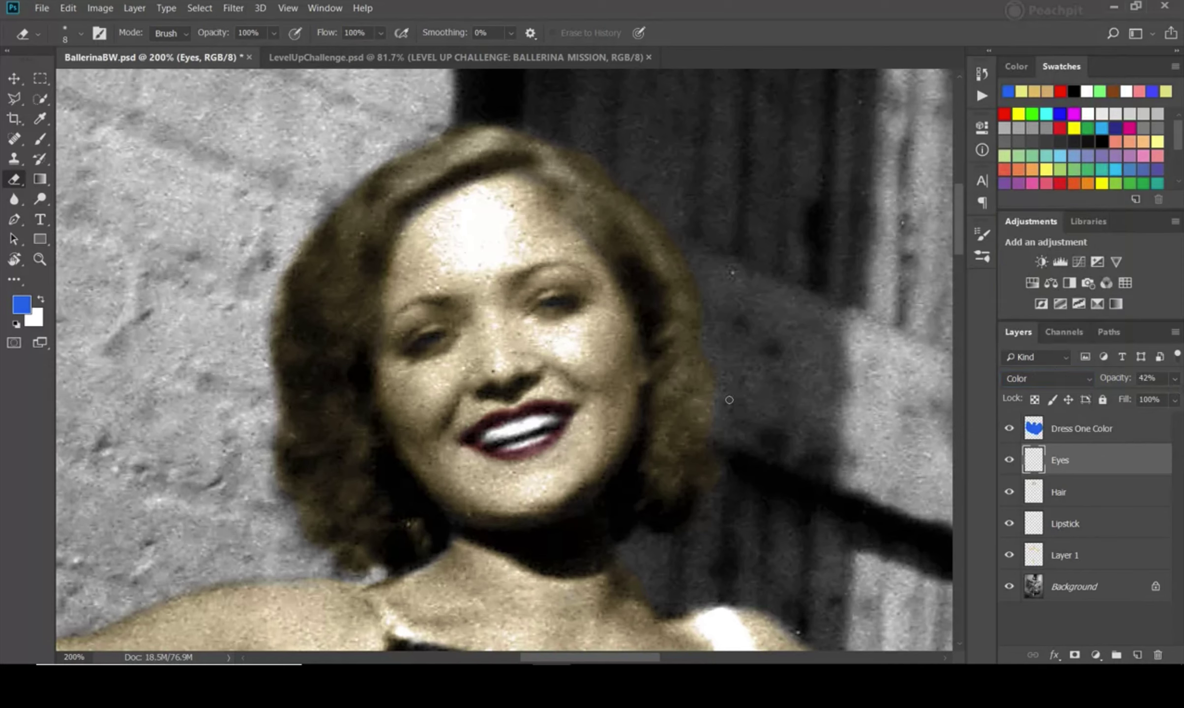
# Paint both irises blue on the Eyes layer and lower the layer's opacity to 8%.
pyautogui.press('b')
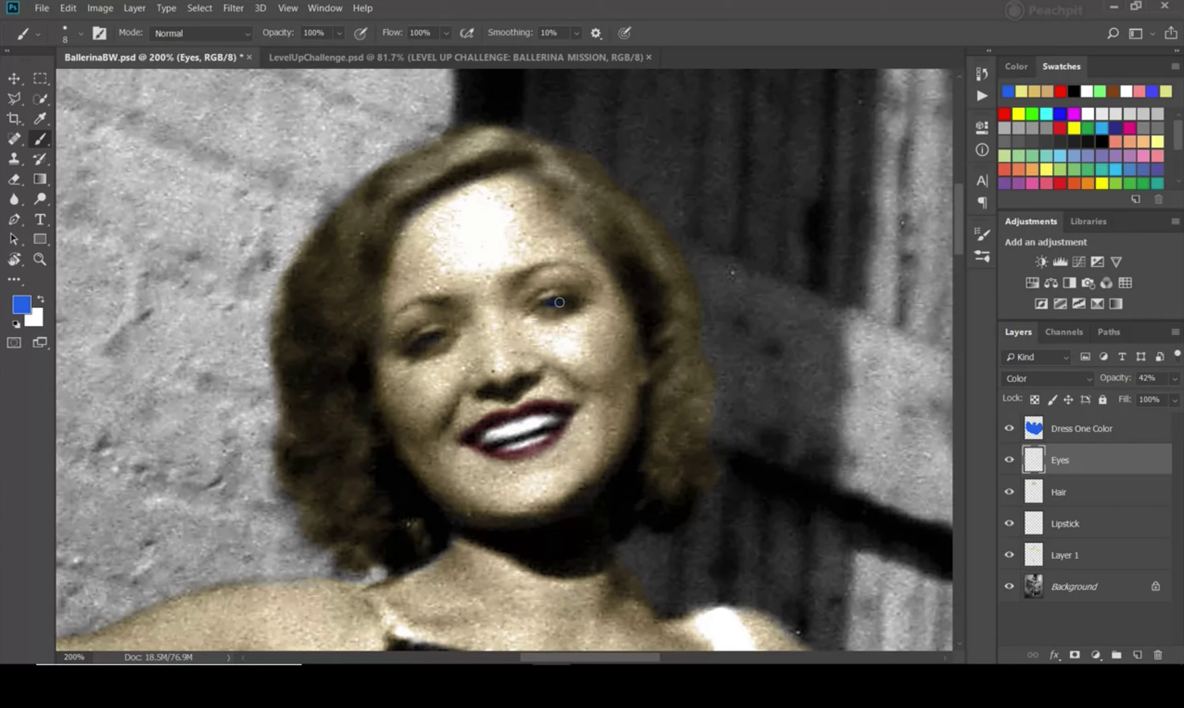
pyautogui.moveTo(439, 339); pyautogui.dragTo(423, 341)
pyautogui.click(1174, 379)
pyautogui.moveTo(1131, 399); pyautogui.dragTo(1116, 401)
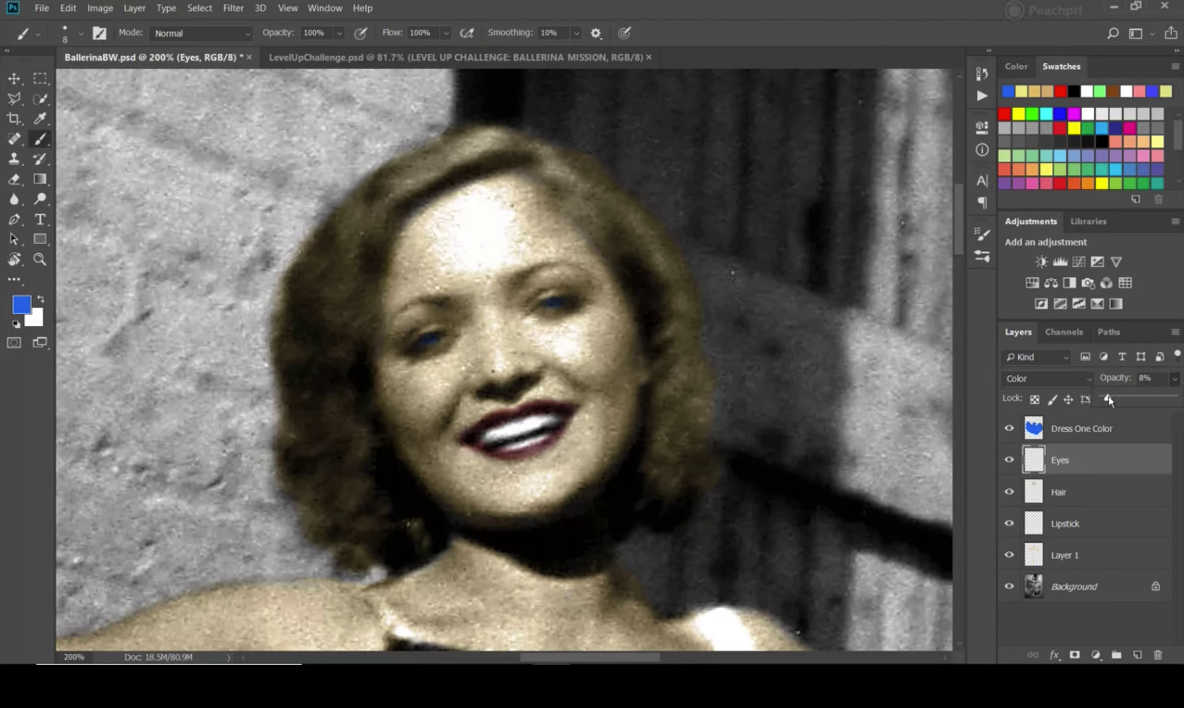
pyautogui.click(40, 259)
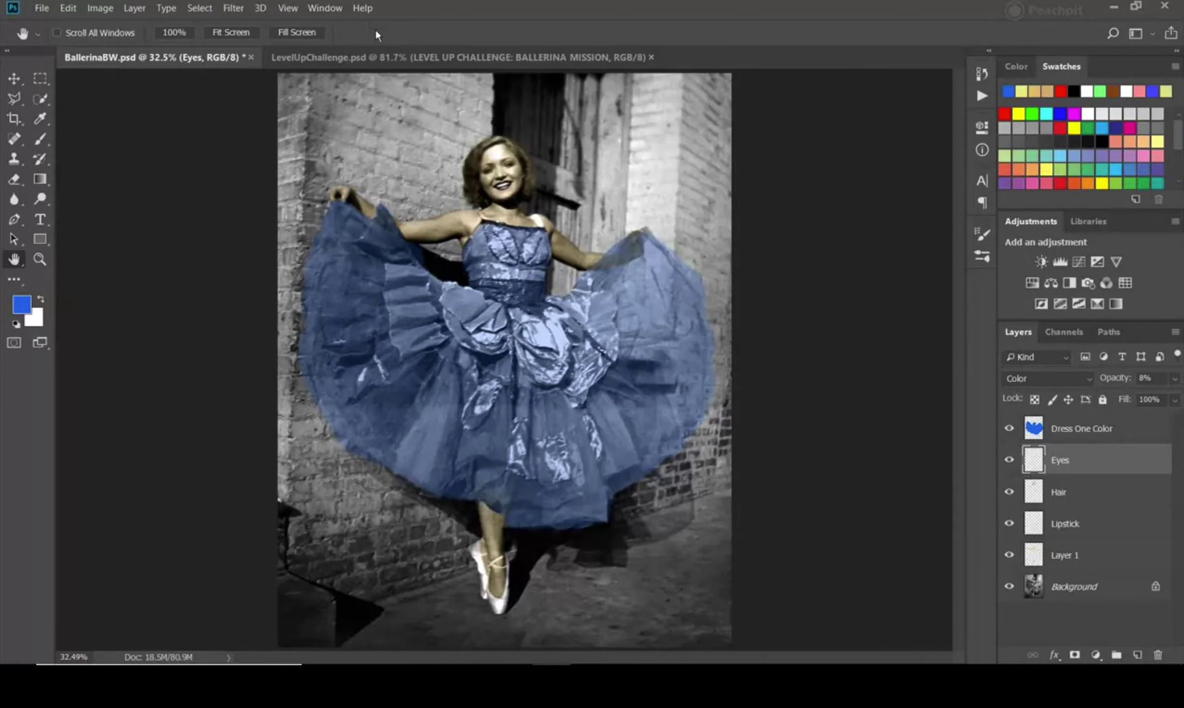
# Hide the Dress One Color layer and add a new layer named Dress Red above it.
pyautogui.click(393, 59)
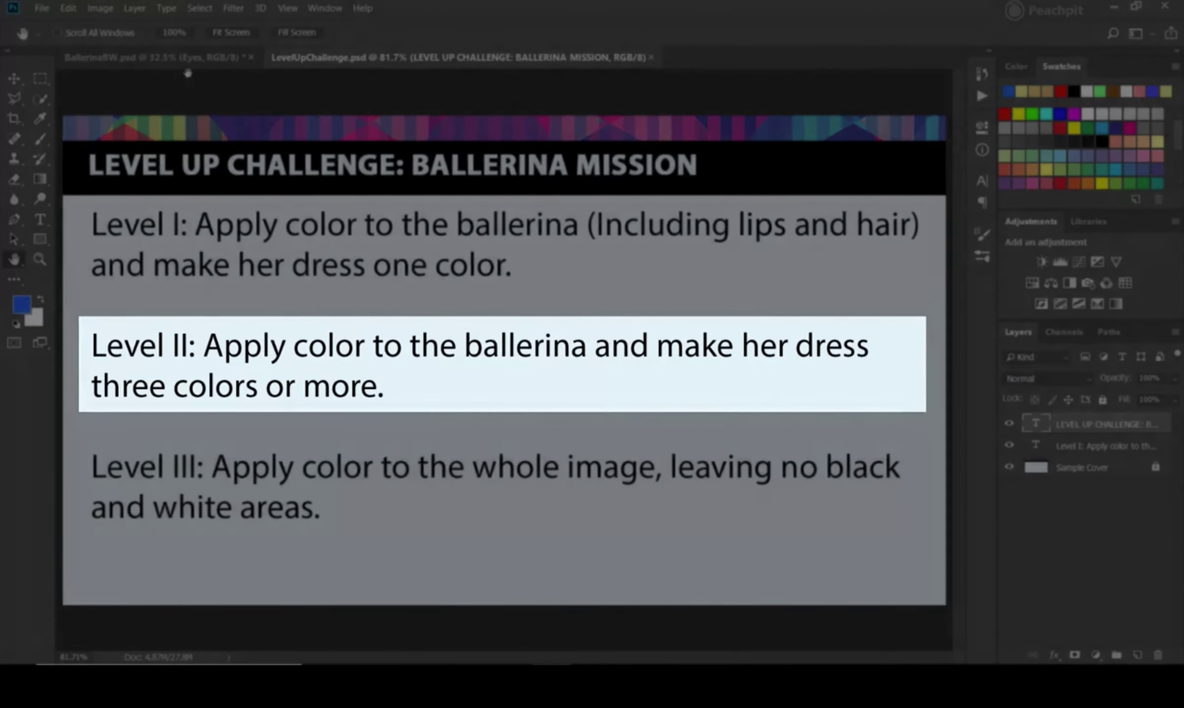
pyautogui.click(188, 59)
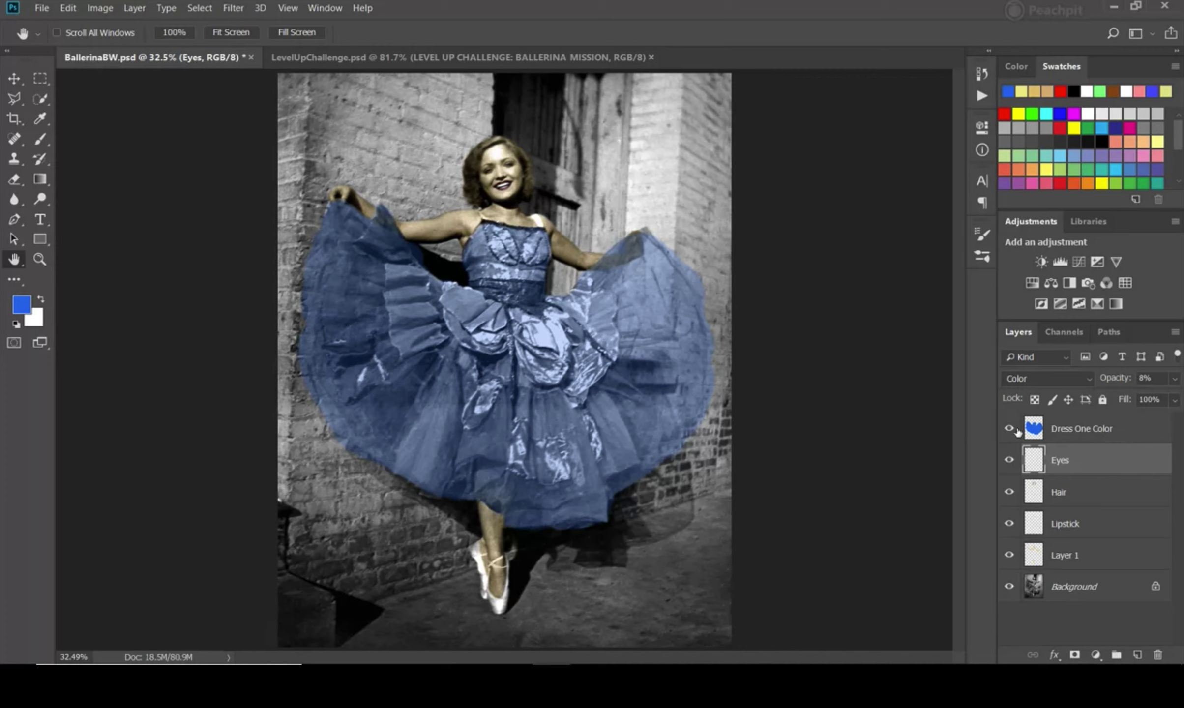
pyautogui.click(1010, 428)
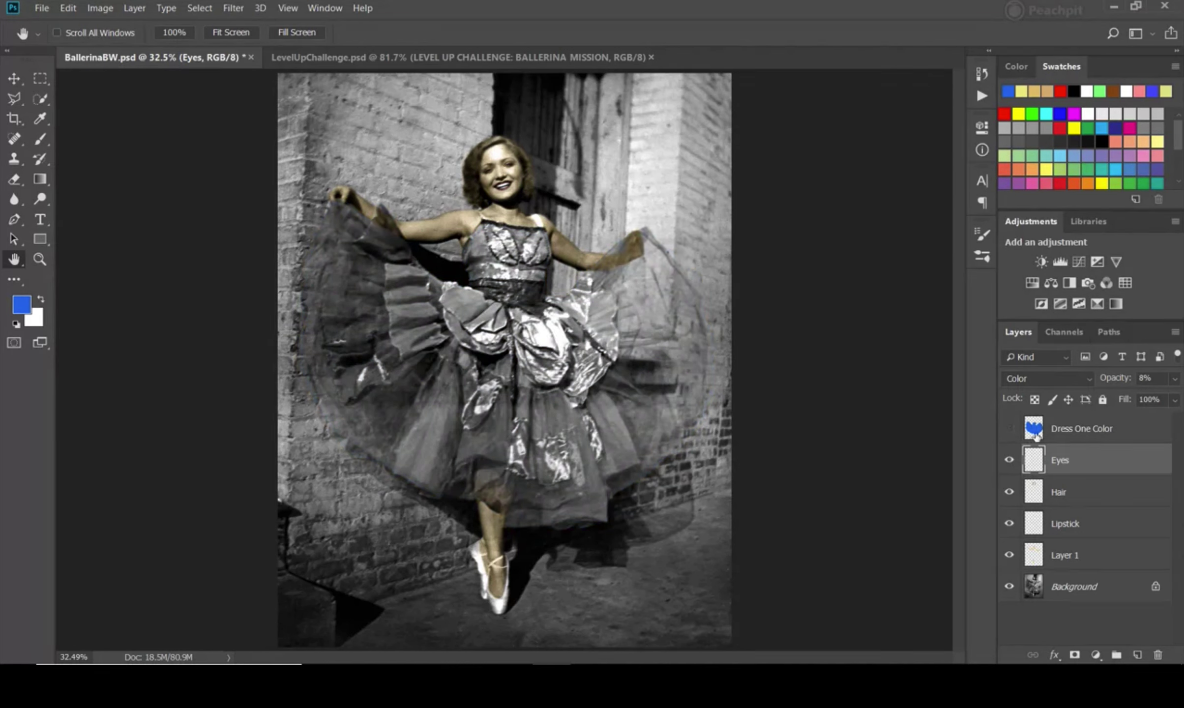
pyautogui.click(1062, 433)
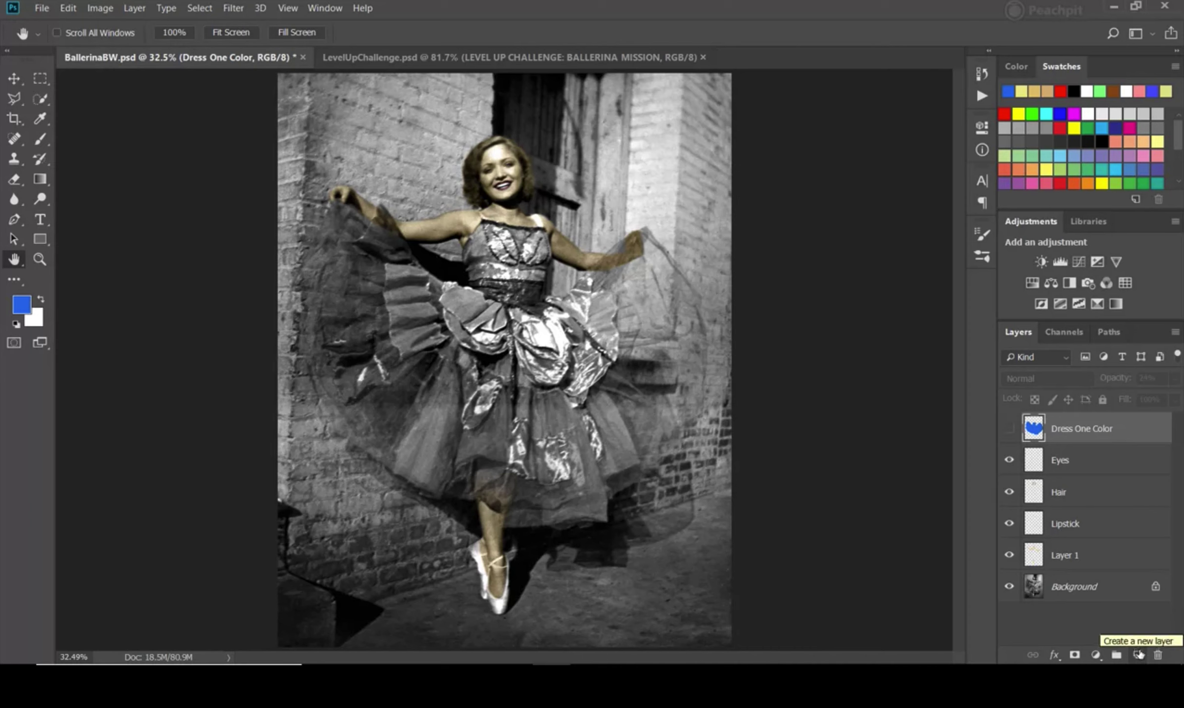
pyautogui.click(1137, 656)
pyautogui.doubleClick(1062, 428)
pyautogui.write('Dress Red')
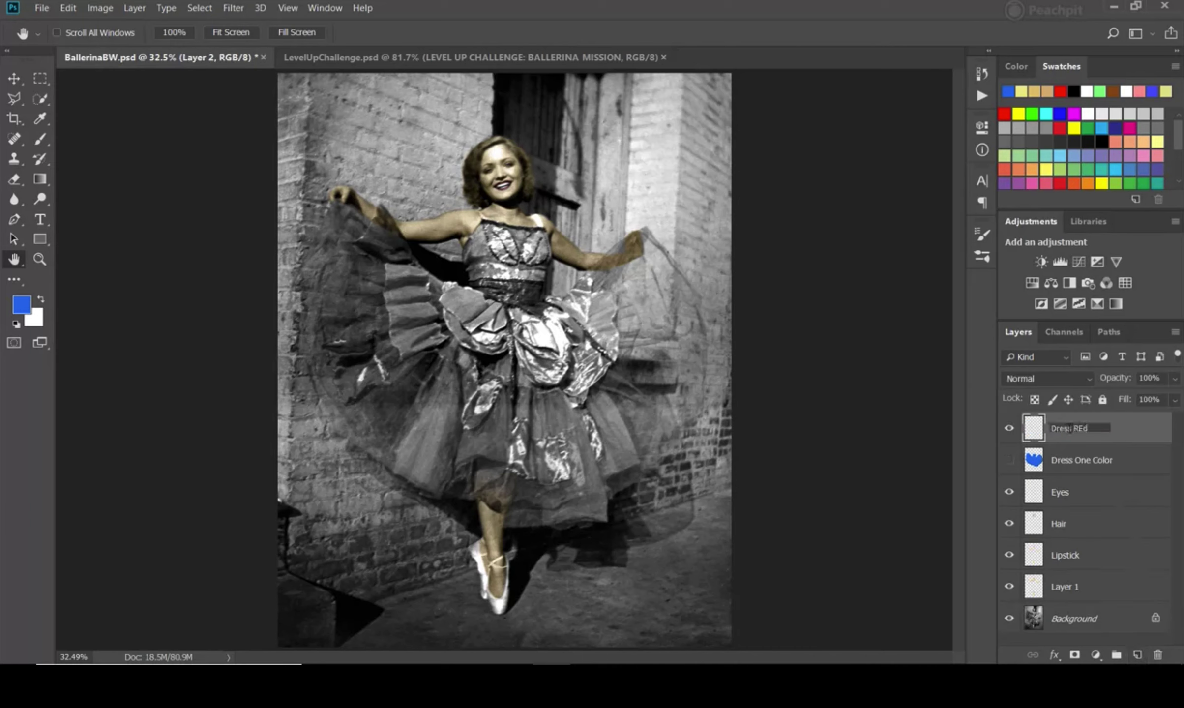
pyautogui.press('Return')
# Paint the gathered satin overskirt at the waist red on the Dress Red layer and clean its edges with the Eraser.
pyautogui.click(21, 305)
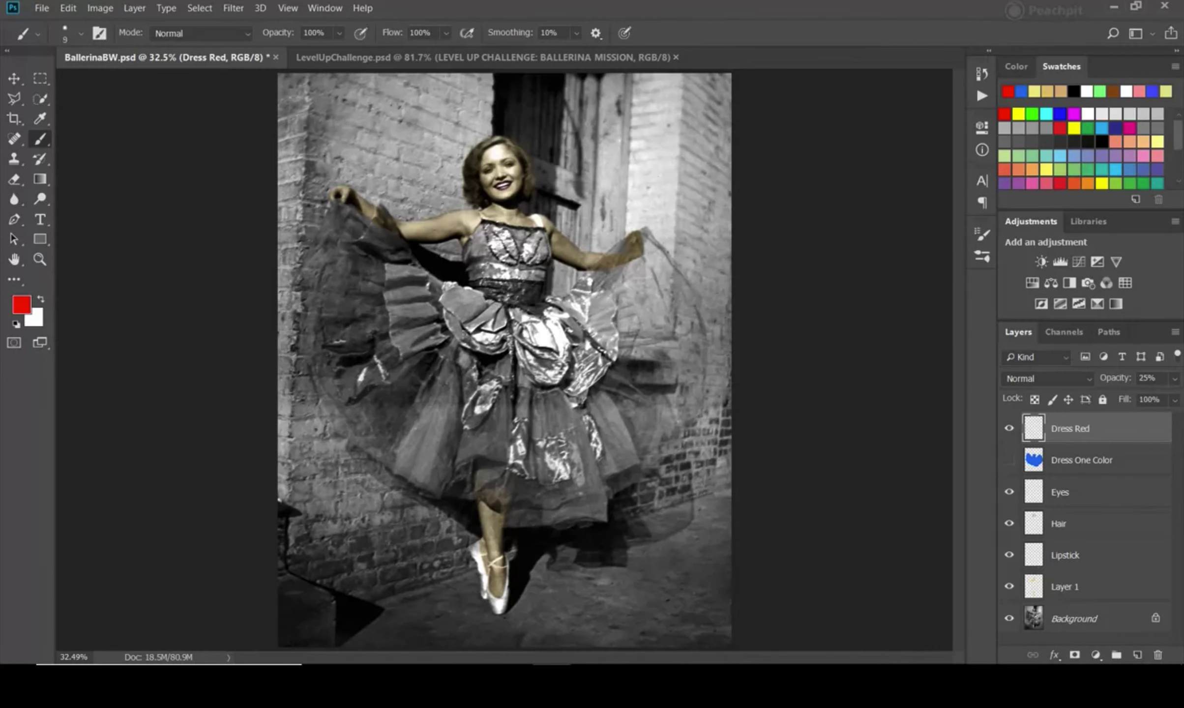
pyautogui.moveTo(445, 286)
pyautogui.mouseDown()
pyautogui.moveTo(545, 326)
pyautogui.moveTo(555, 308)
pyautogui.moveTo(602, 296)
pyautogui.moveTo(612, 346)
pyautogui.moveTo(555, 377)
pyautogui.moveTo(454, 292)
pyautogui.moveTo(498, 324)
pyautogui.moveTo(594, 310)
pyautogui.moveTo(549, 361)
pyautogui.moveTo(533, 327)
pyautogui.mouseUp()
pyautogui.scroll(5, 533, 327)
pyautogui.press('e')
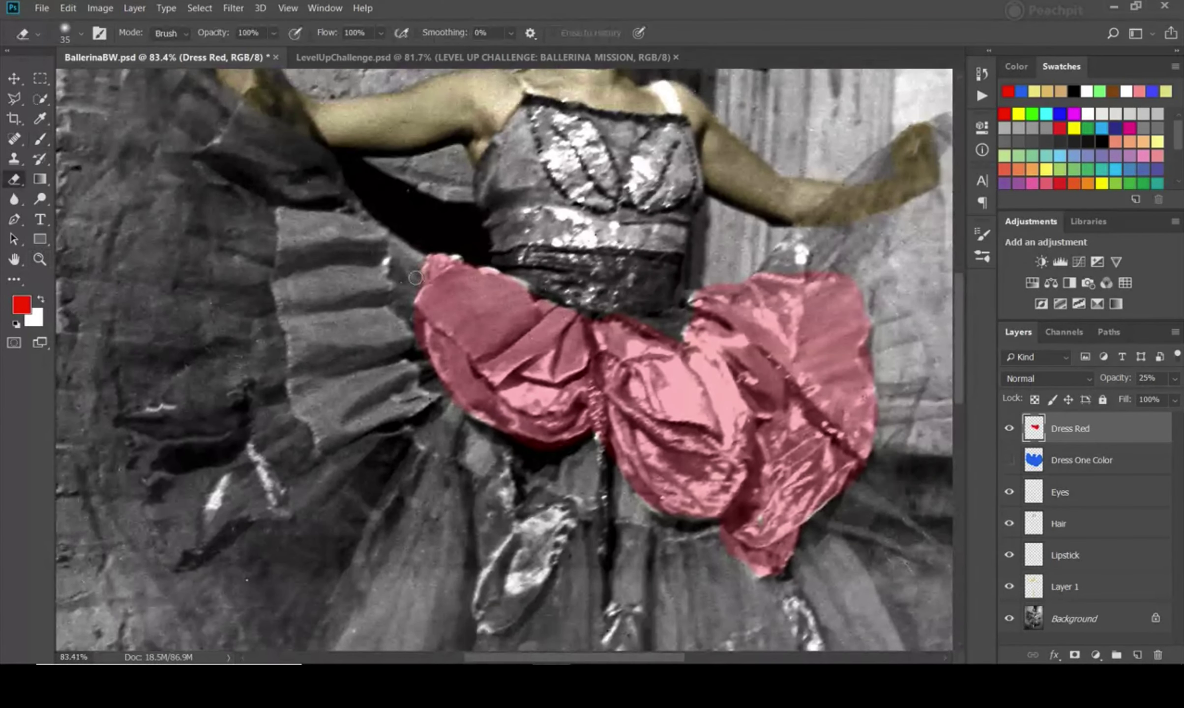
pyautogui.press('b')
pyautogui.moveTo(811, 287)
pyautogui.mouseDown()
pyautogui.moveTo(801, 252)
pyautogui.moveTo(785, 243)
pyautogui.mouseUp()
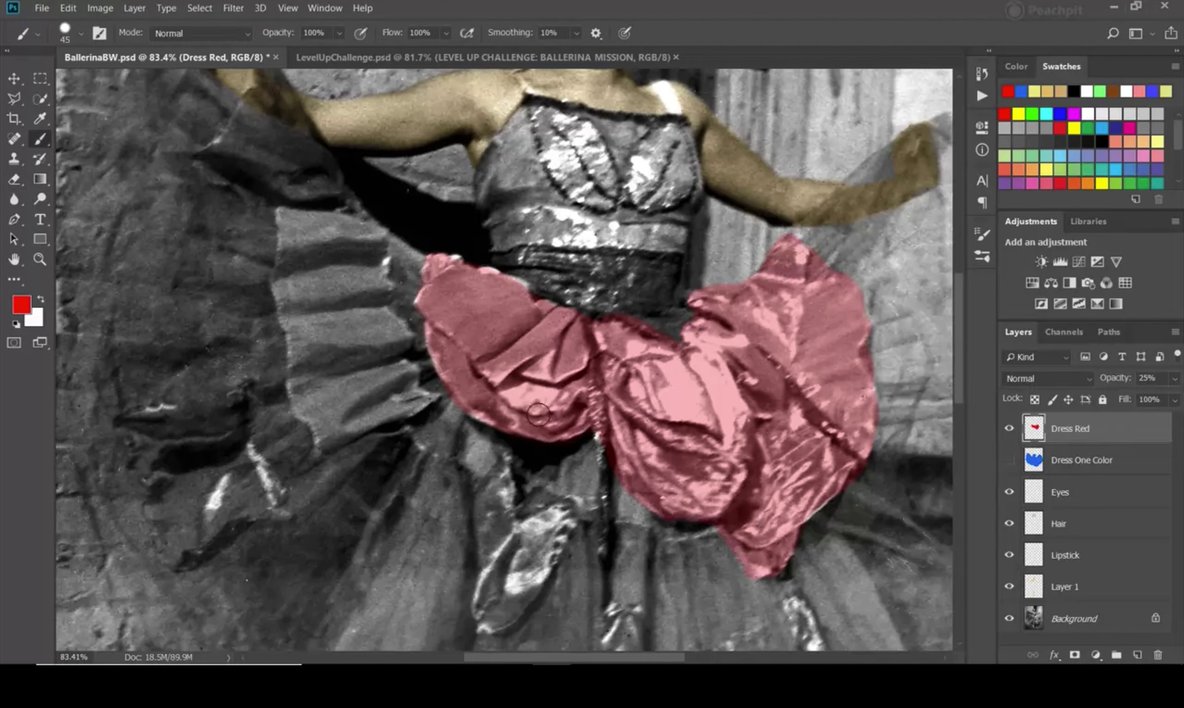
pyautogui.press('e')
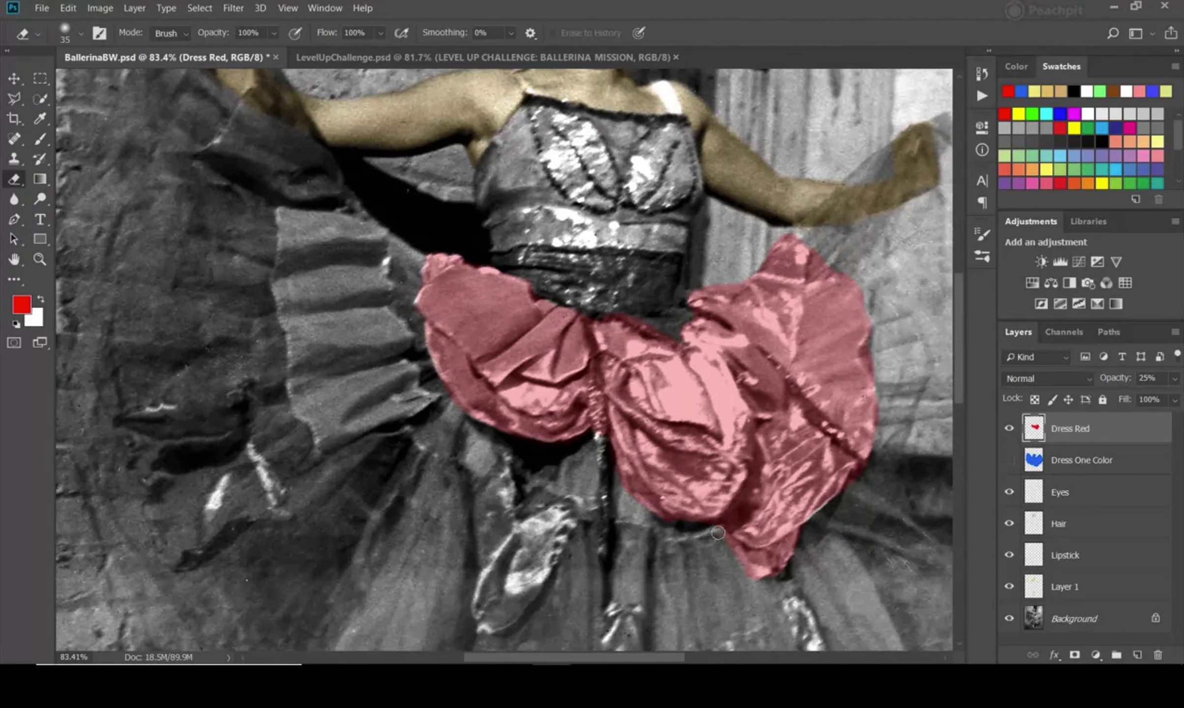
# Set the Dress Red layer's blend mode to Multiply and its opacity to 51%.
pyautogui.press('h')
pyautogui.hotkey('ctrl', '0')
pyautogui.scroll(-5, 1072, 379)
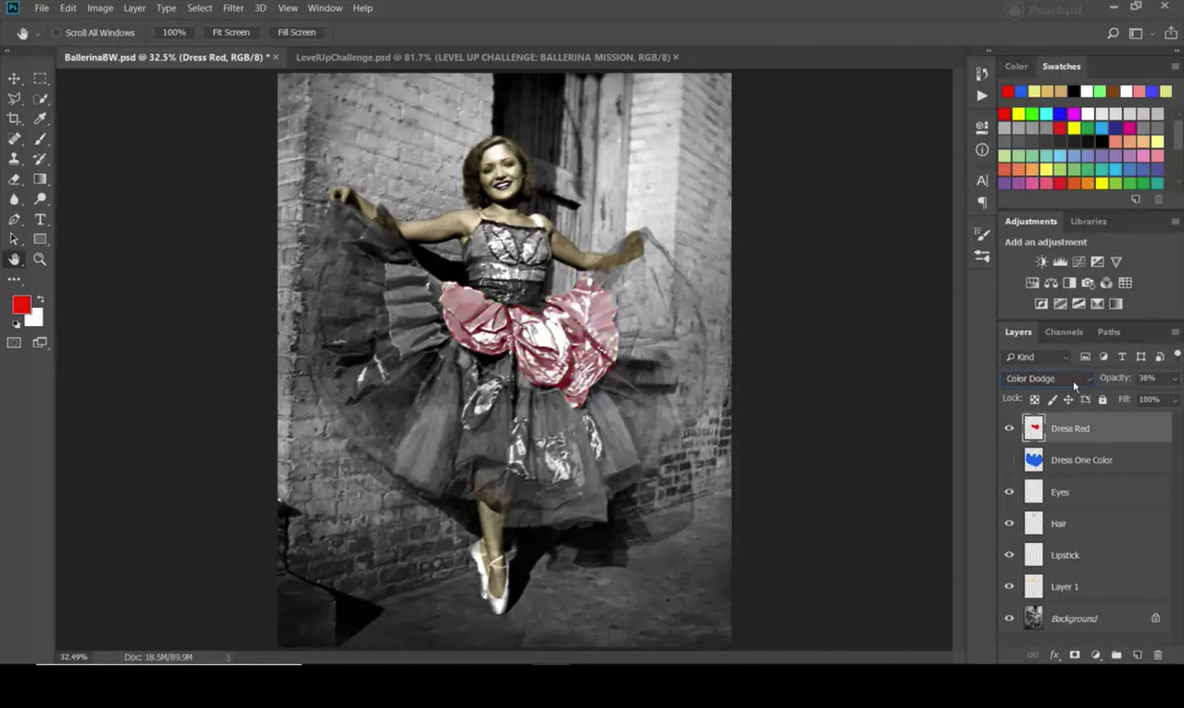
pyautogui.scroll(3, 1081, 380)
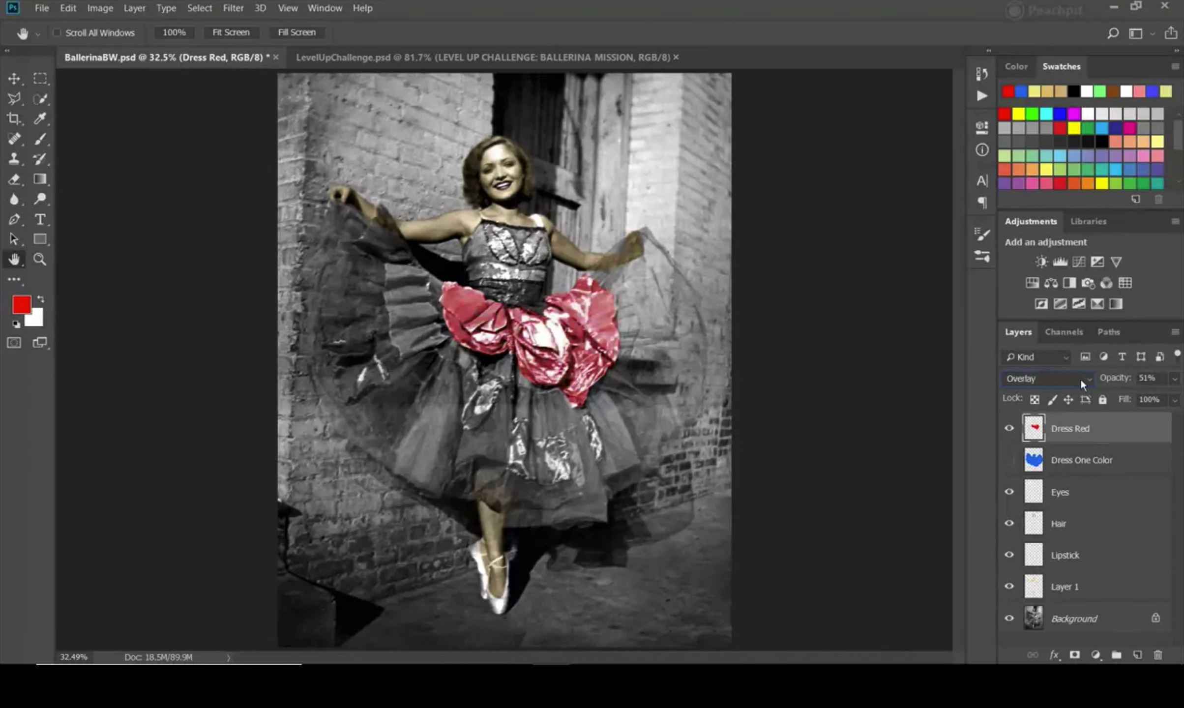
# Paint the two long satin trim pieces on the lower skirt red, removing the red from the small accents at the skirt's left side.
pyautogui.press('b')
pyautogui.scroll(2, 502, 381)
pyautogui.moveTo(496, 391)
pyautogui.mouseDown()
pyautogui.moveTo(460, 415)
pyautogui.moveTo(432, 471)
pyautogui.moveTo(457, 462)
pyautogui.moveTo(476, 410)
pyautogui.mouseUp()
pyautogui.scroll(-1, 476, 411)
pyautogui.moveTo(580, 453)
pyautogui.mouseDown()
pyautogui.moveTo(595, 530)
pyautogui.moveTo(573, 455)
pyautogui.mouseUp()
pyautogui.scroll(1, 217, 423)
pyautogui.moveTo(272, 376)
pyautogui.mouseDown()
pyautogui.moveTo(291, 408)
pyautogui.moveTo(274, 380)
pyautogui.mouseUp()
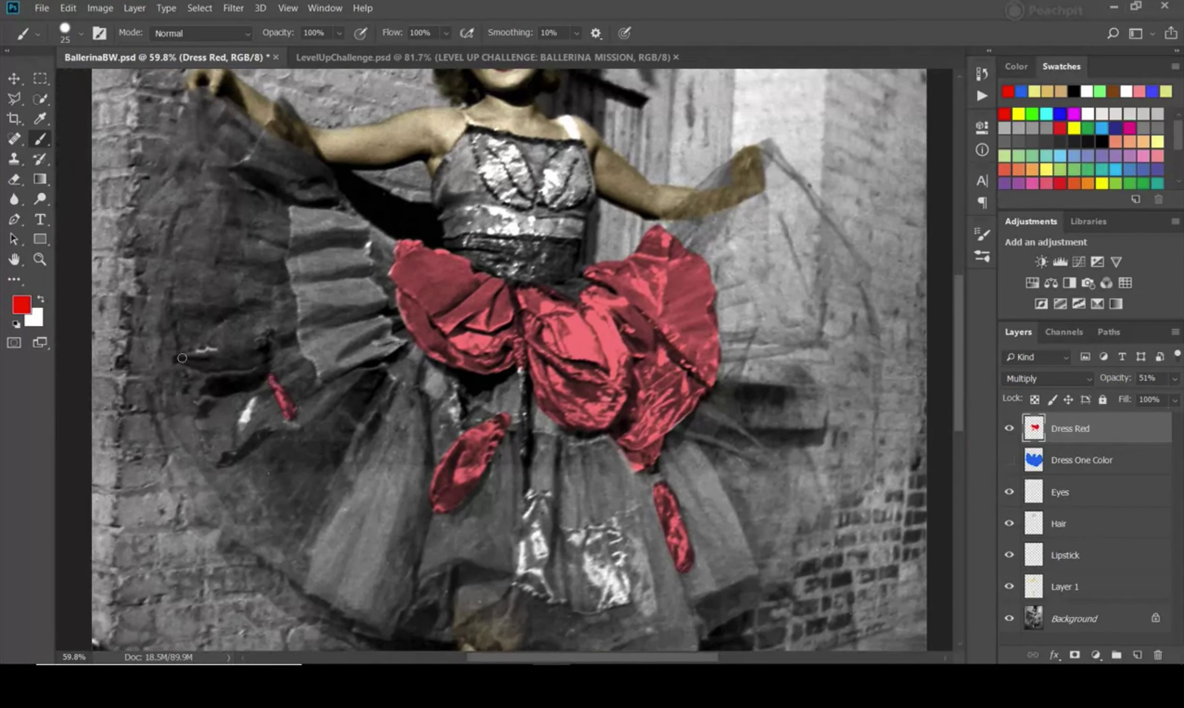
pyautogui.moveTo(180, 356); pyautogui.dragTo(219, 350)
pyautogui.press('e')
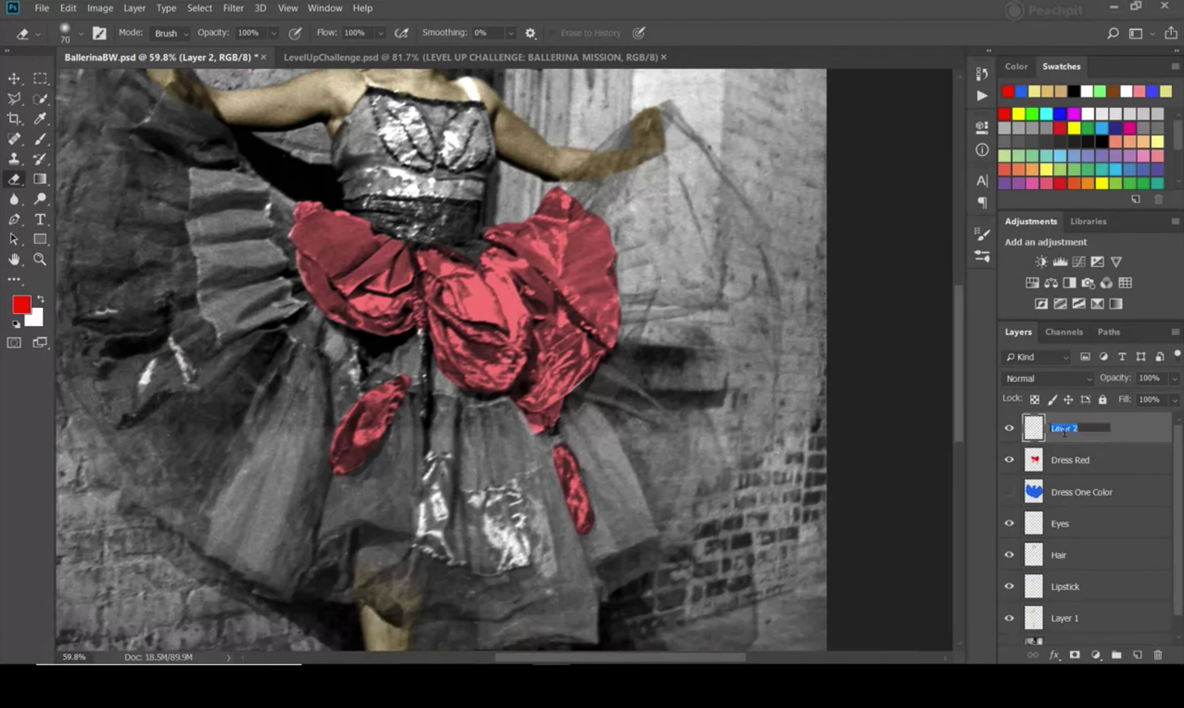
# On a new layer named Dress Greeen, in Color mode at 58% opacity, outline the pleated side panel of the dress in green.
pyautogui.write('Dress Green')
pyautogui.press('Return')
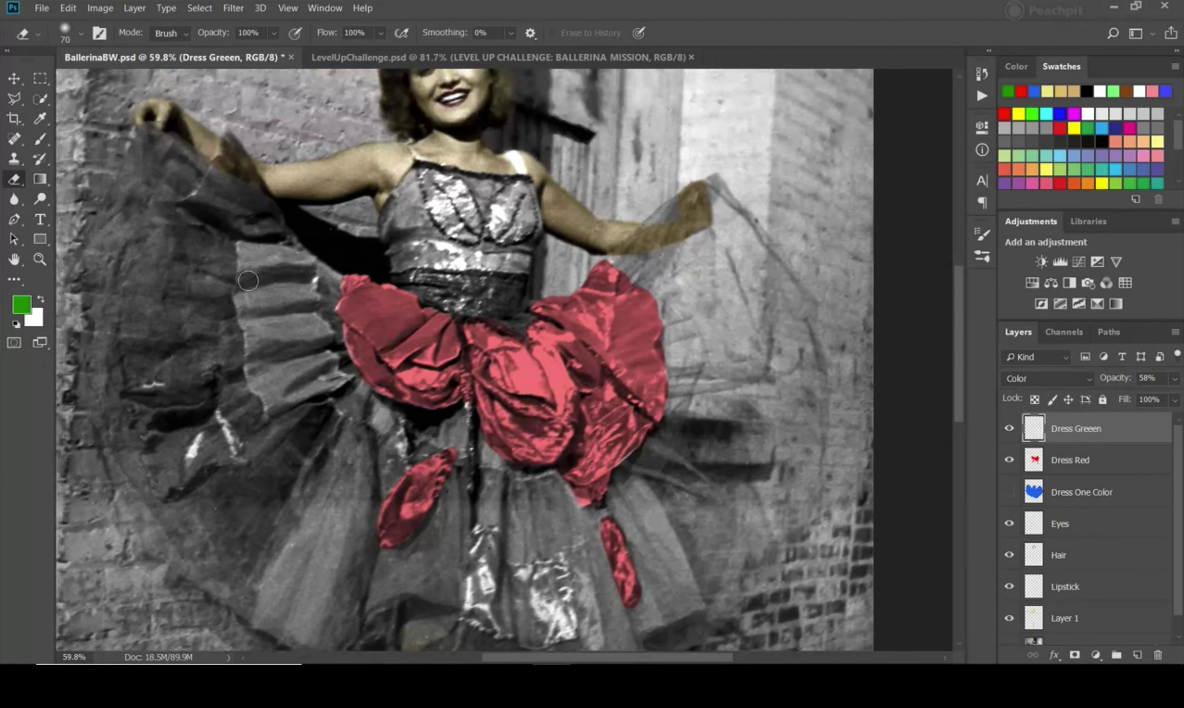
pyautogui.moveTo(241, 245)
pyautogui.mouseDown()
pyautogui.moveTo(253, 384)
pyautogui.moveTo(281, 408)
pyautogui.moveTo(347, 379)
pyautogui.moveTo(310, 268)
pyautogui.moveTo(241, 245)
pyautogui.mouseUp()
pyautogui.press('e')
pyautogui.press('b')
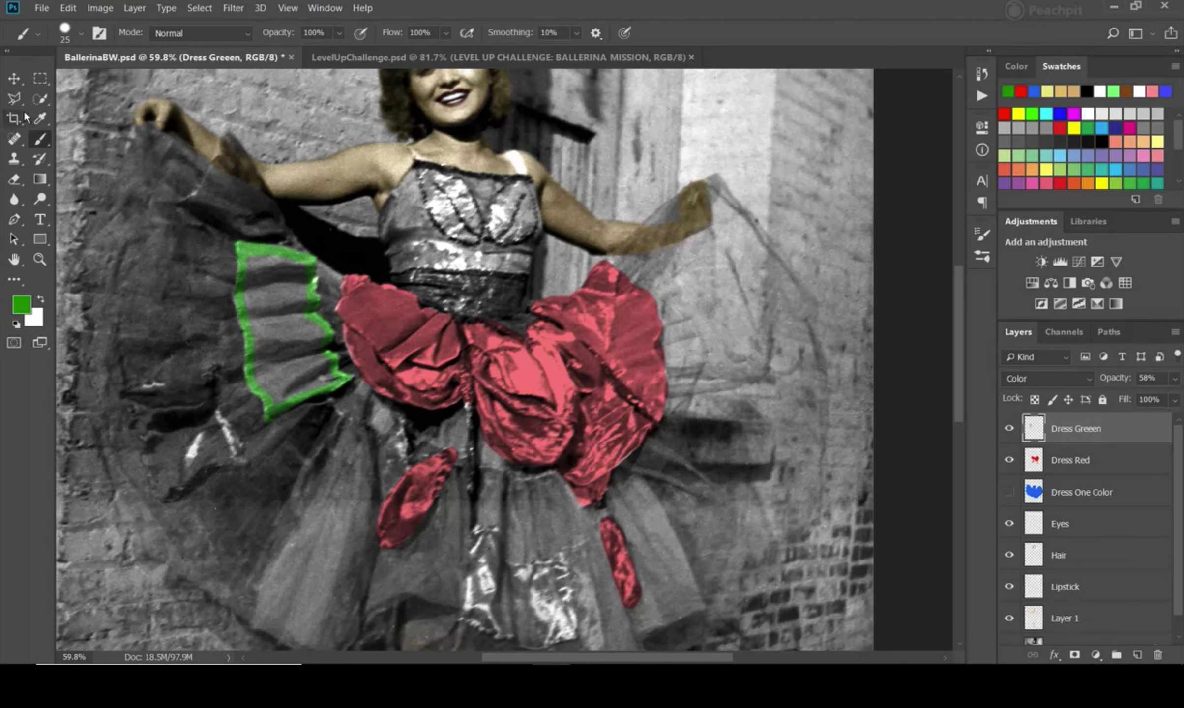
# Fill the outlined pleated panel with green using the Paint Bucket tool.
pyautogui.click(40, 99)
pyautogui.click(48, 179)
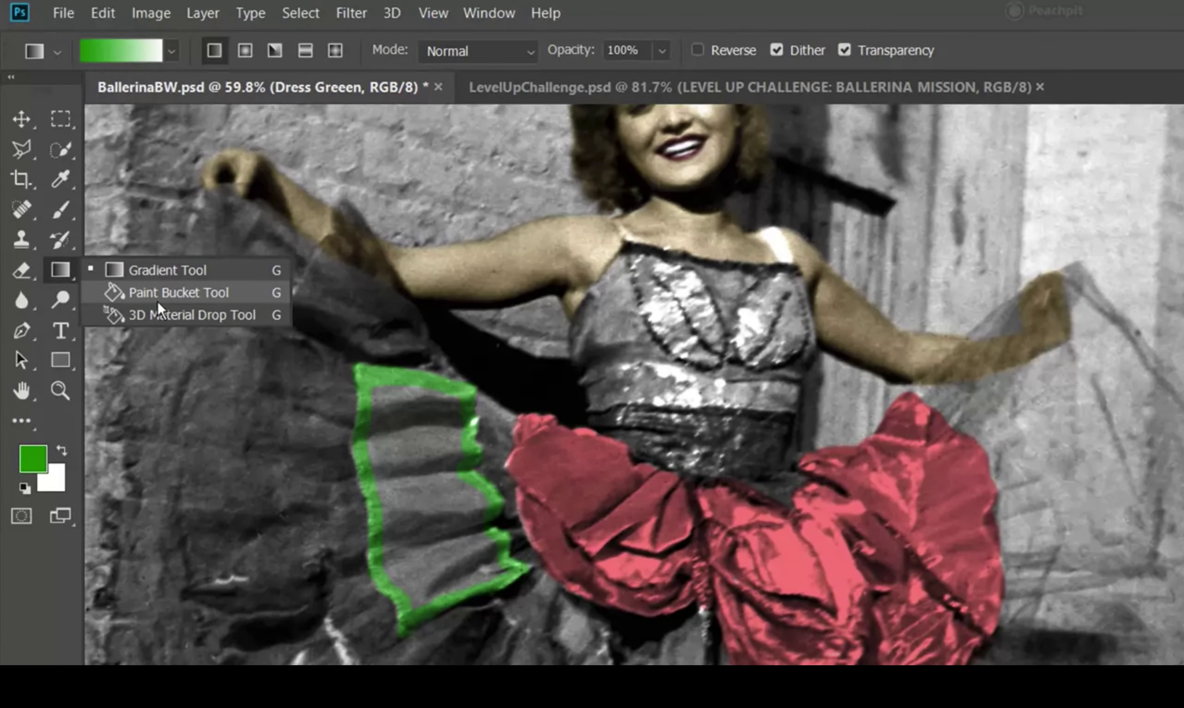
pyautogui.click(157, 301)
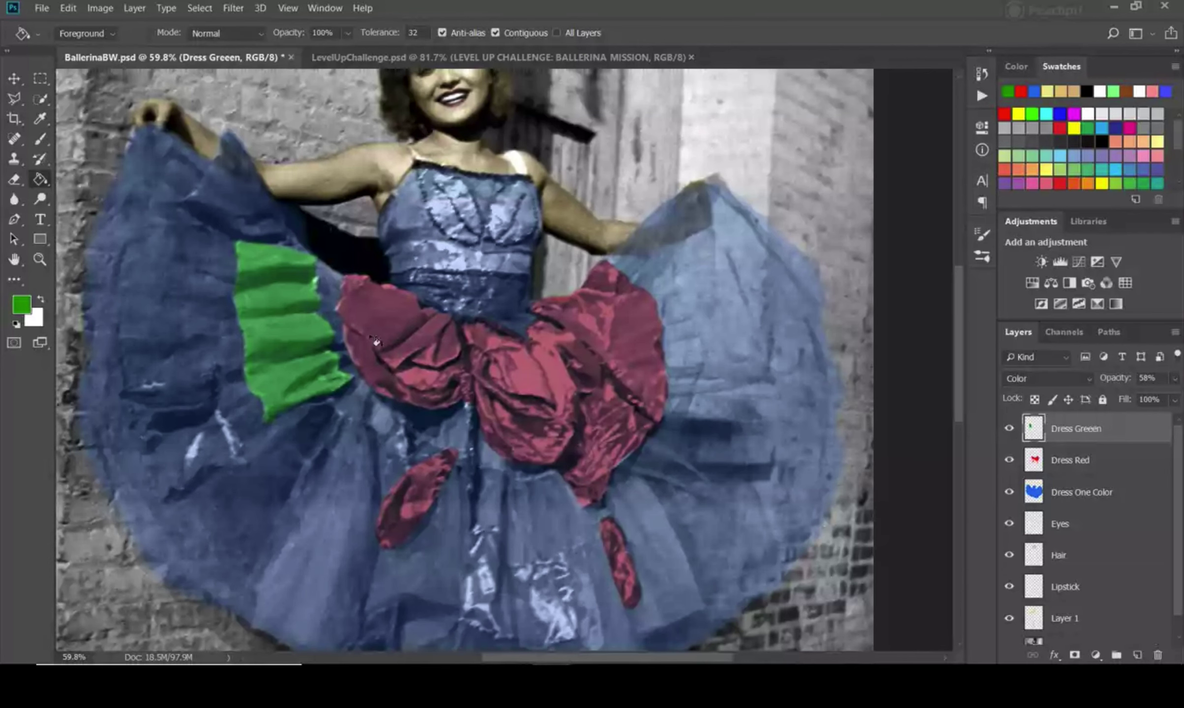
# Paint the remaining satin patches on the skirt and the plain fabric sections of the bodice green on the Dress Greeen layer.
pyautogui.click(39, 143)
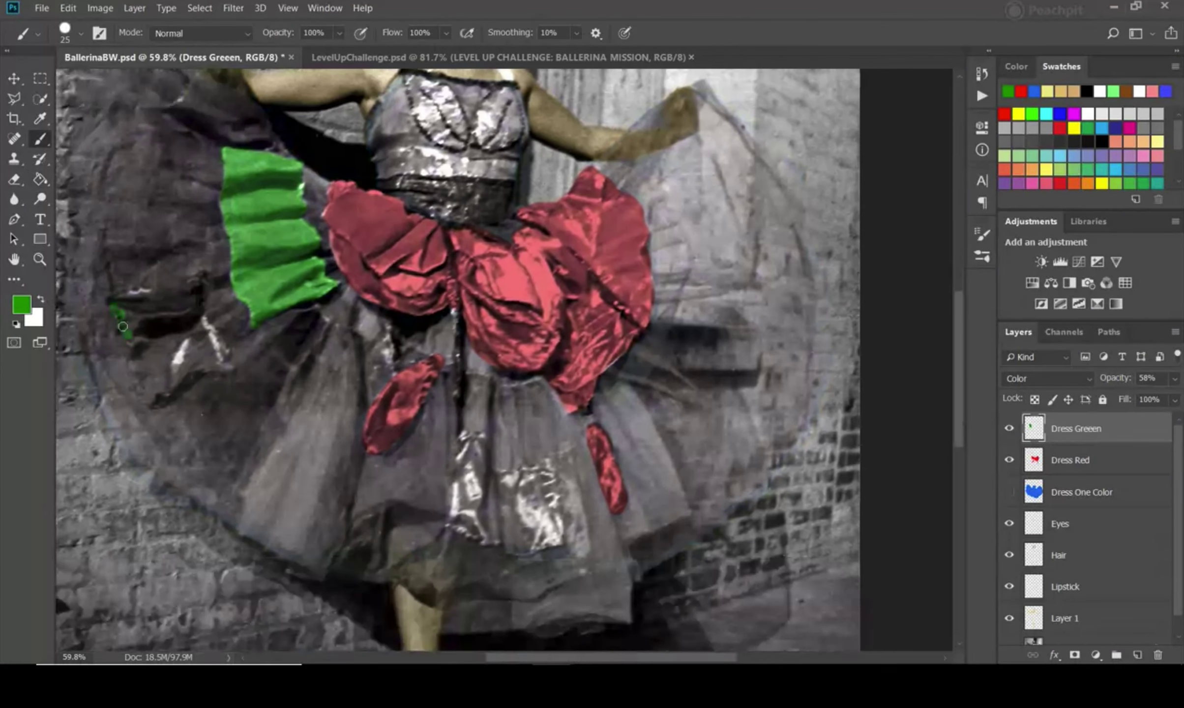
pyautogui.moveTo(531, 472); pyautogui.dragTo(457, 530)
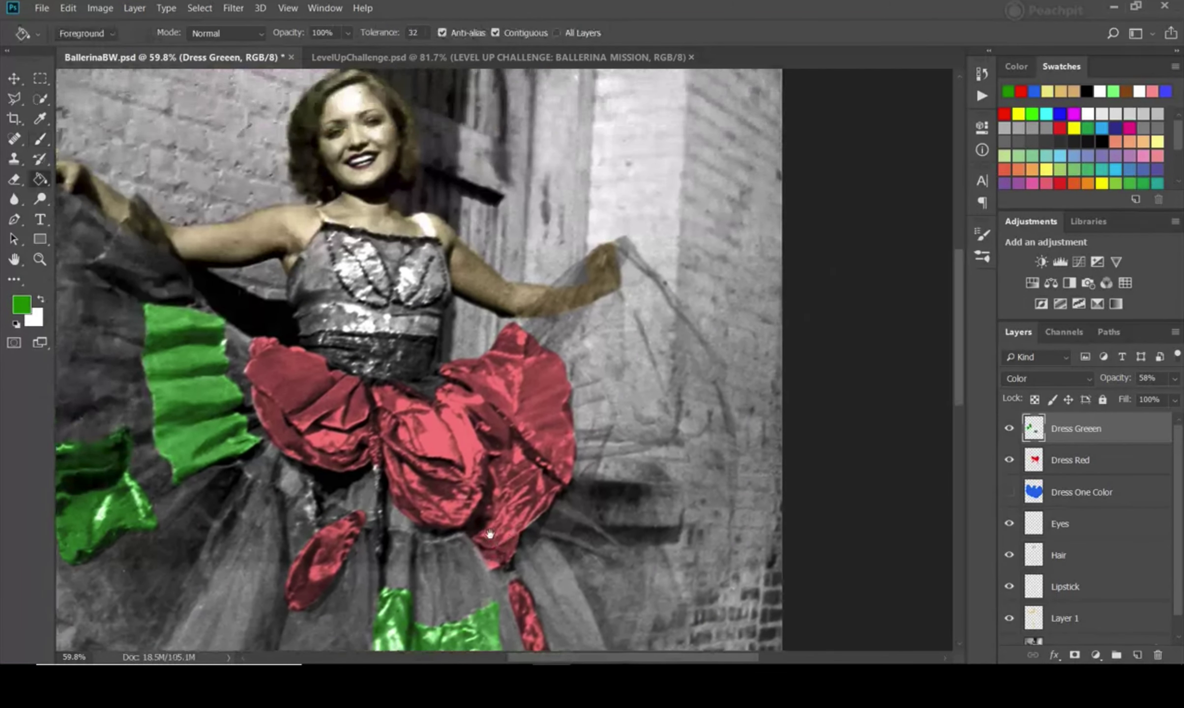
pyautogui.moveTo(293, 248)
pyautogui.mouseDown()
pyautogui.moveTo(347, 295)
pyautogui.moveTo(399, 245)
pyautogui.mouseUp()
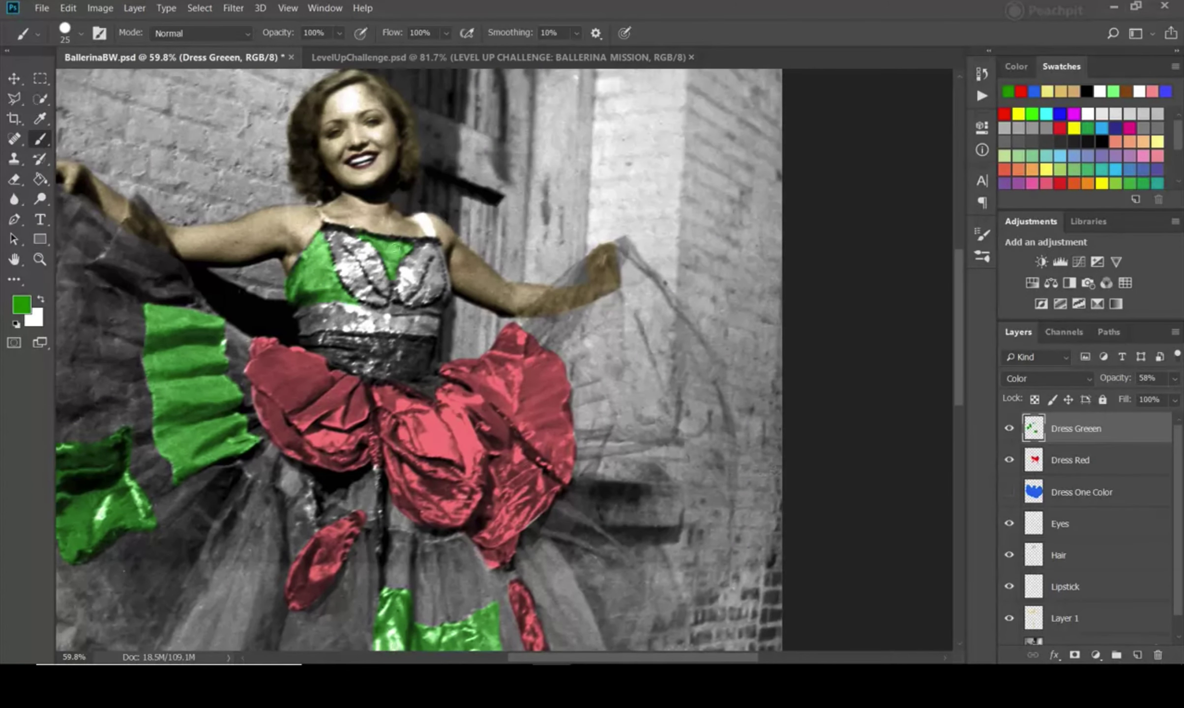
pyautogui.press('[')
pyautogui.moveTo(446, 287); pyautogui.dragTo(448, 272)
# Shift the dress's green to a more yellowish green with a Hue/Saturation adjustment.
pyautogui.hotkey('ctrl', 'u')
pyautogui.moveTo(887, 231); pyautogui.dragTo(870, 271)
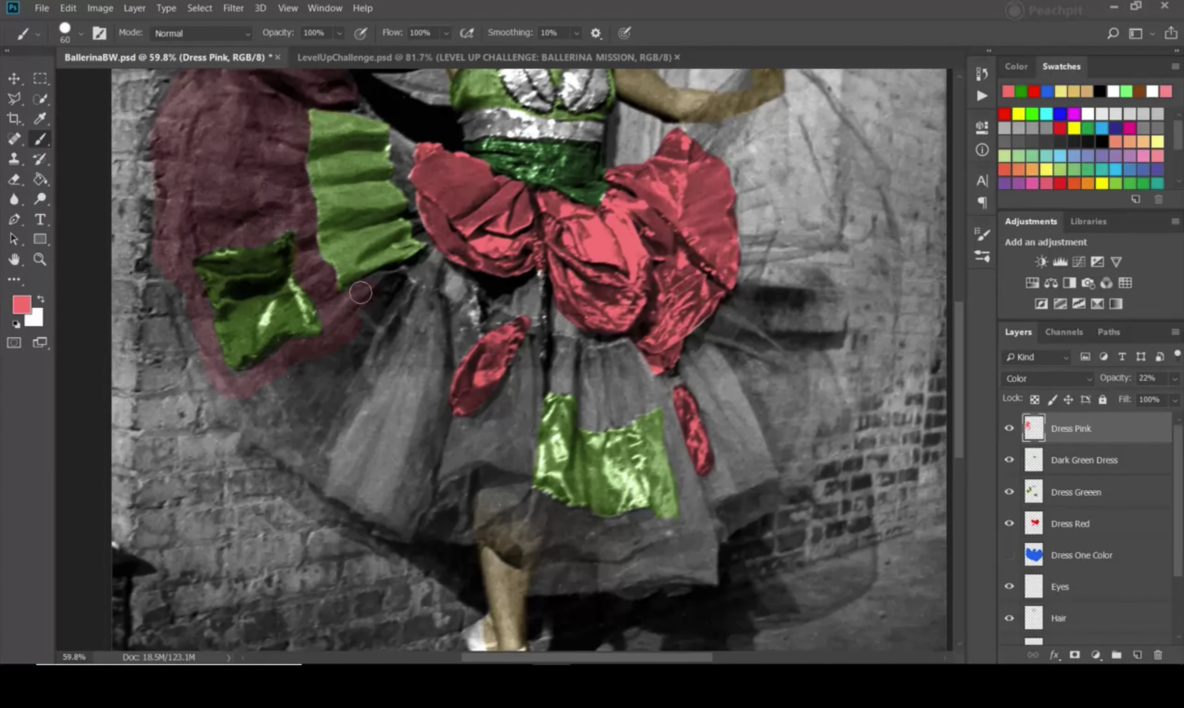
# Paint the sheer skirt netting pink around the satin pieces on the Dress Pink layer, in Color mode at 22% opacity.
pyautogui.moveTo(418, 527)
pyautogui.mouseDown()
pyautogui.moveTo(690, 575)
pyautogui.moveTo(762, 506)
pyautogui.mouseUp()
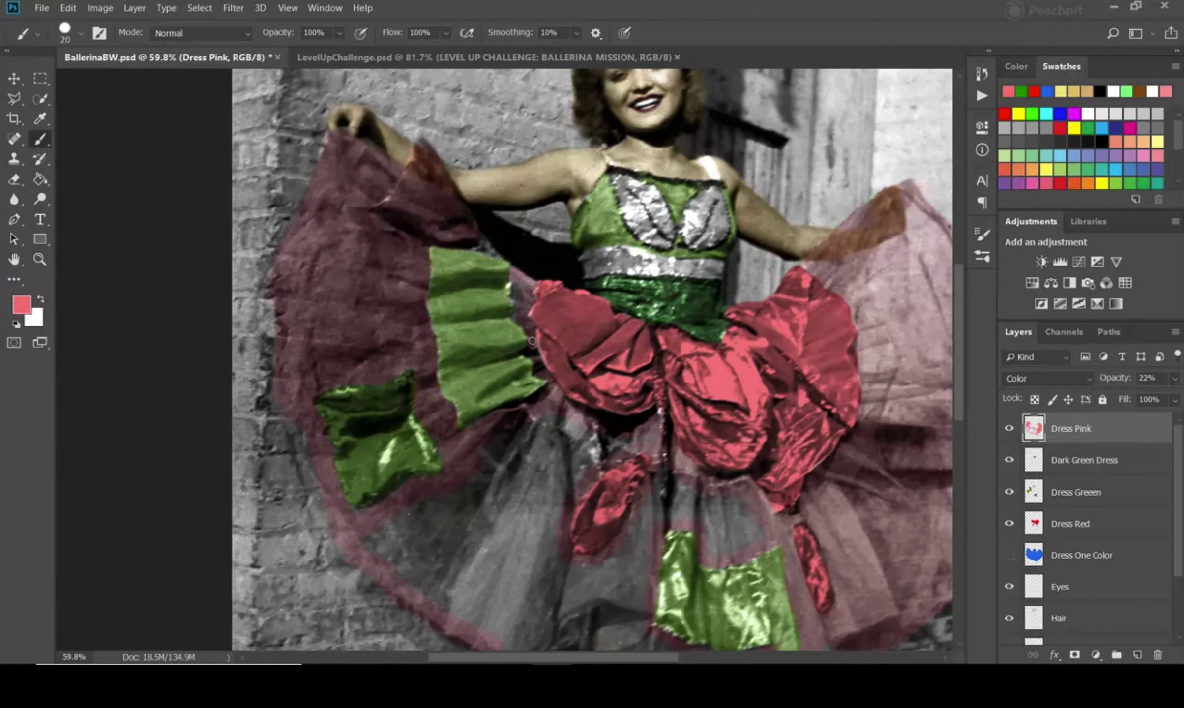
pyautogui.press(']')
pyautogui.moveTo(348, 379); pyautogui.dragTo(269, 137)
pyautogui.hotkey('ctrl', '0')
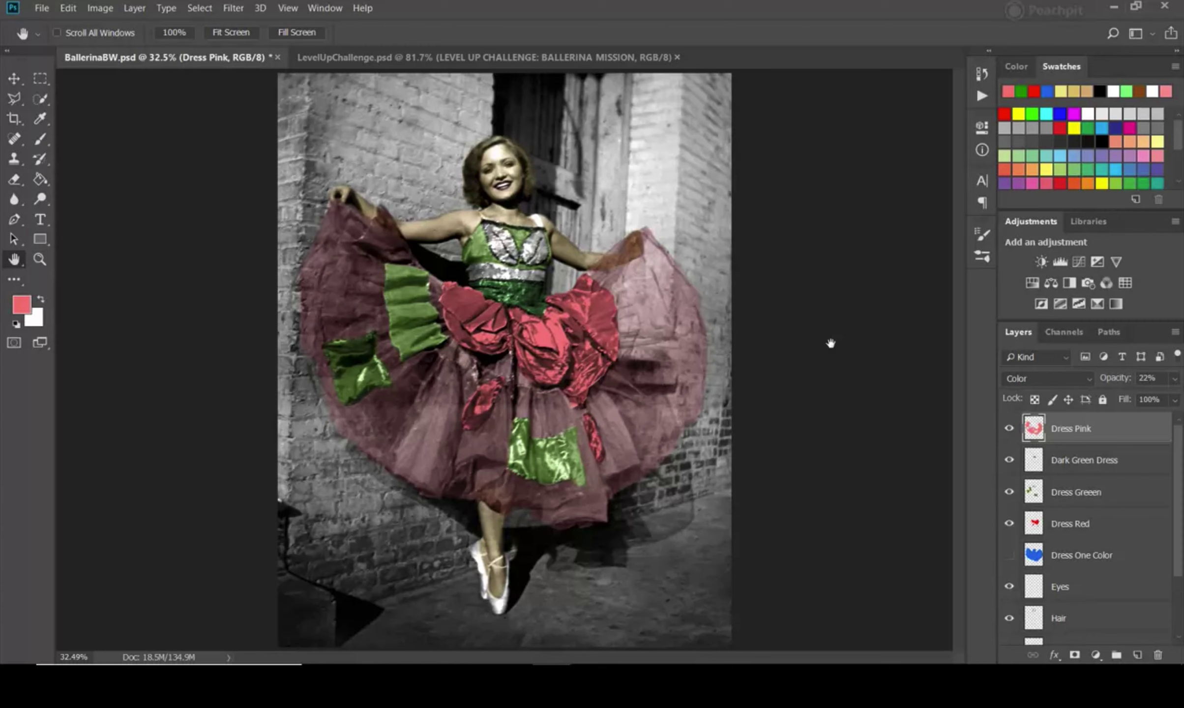
# Add a new layer named Window above the Dress Pink layer.
pyautogui.click(446, 62)
pyautogui.click(1138, 656)
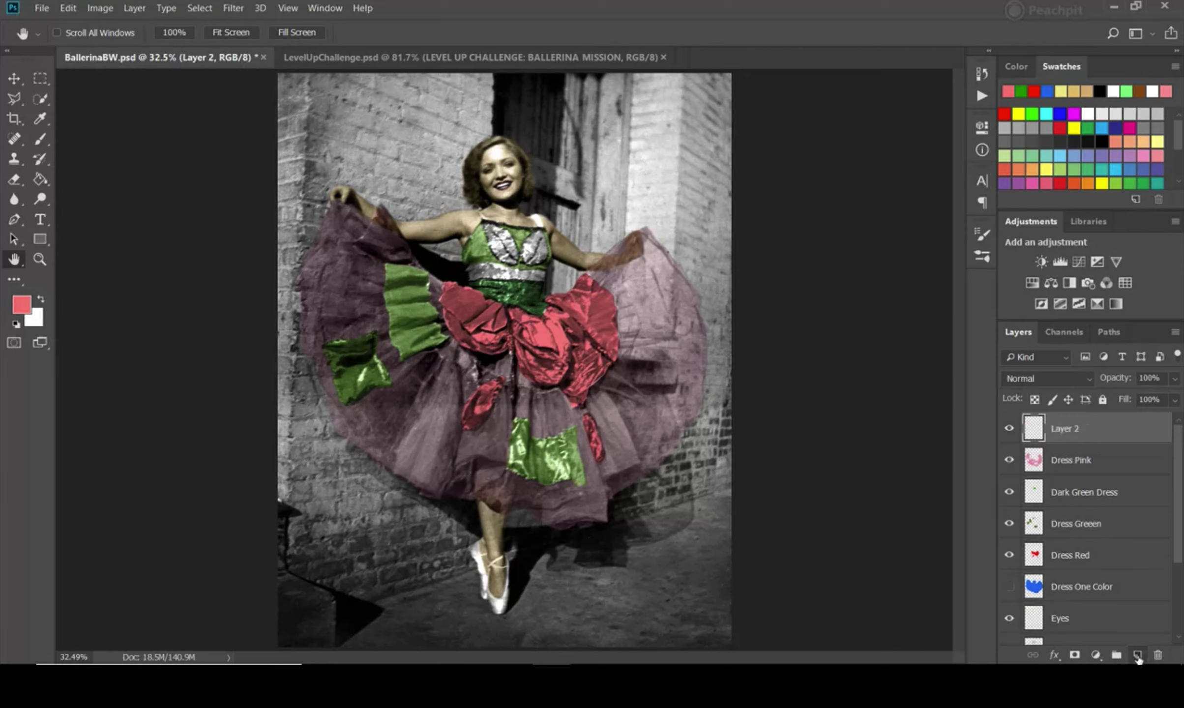
pyautogui.doubleClick(1064, 429)
pyautogui.write('Window')
pyautogui.press('Return')
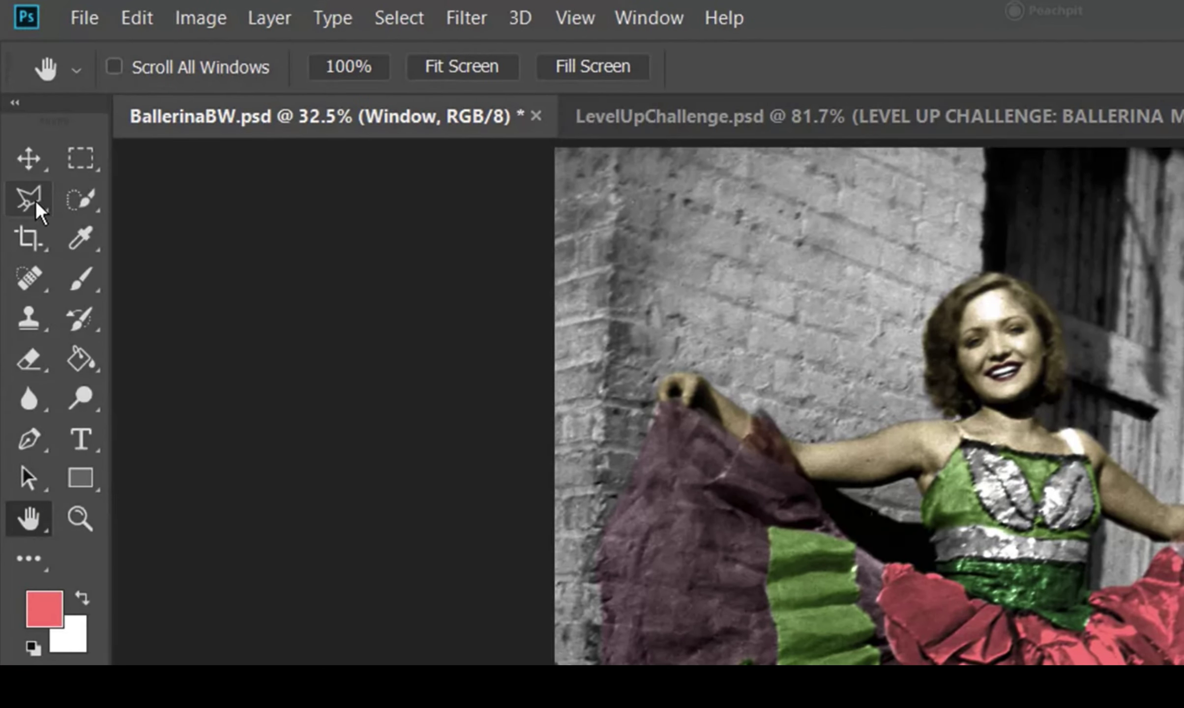
# Select the door area behind the ballerina with the Polygonal Lasso, cutting across her face and bodice down to the skirt.
pyautogui.click(35, 200)
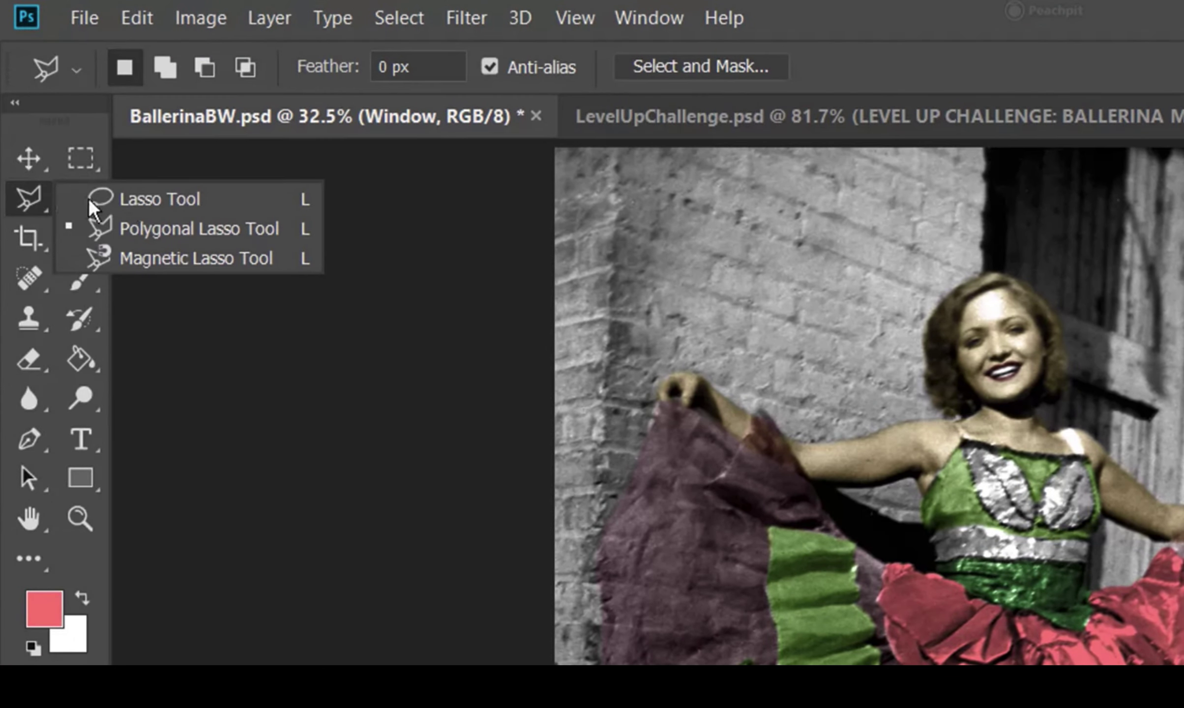
pyautogui.click(251, 227)
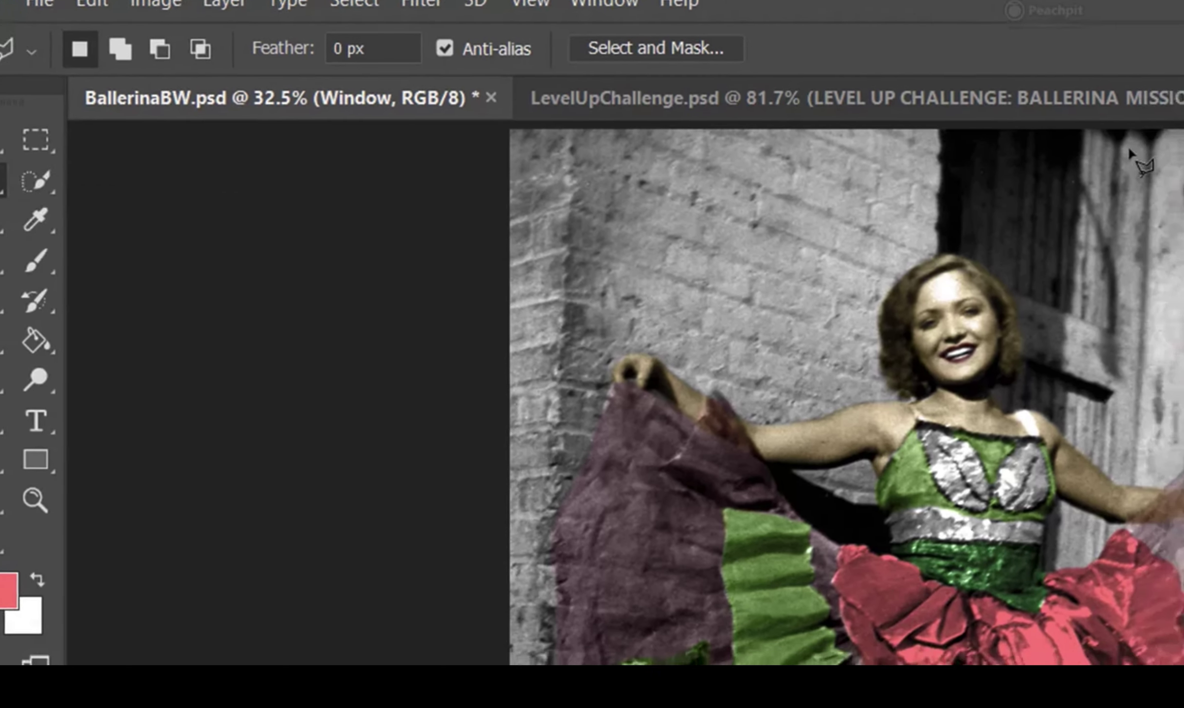
pyautogui.click(688, 116)
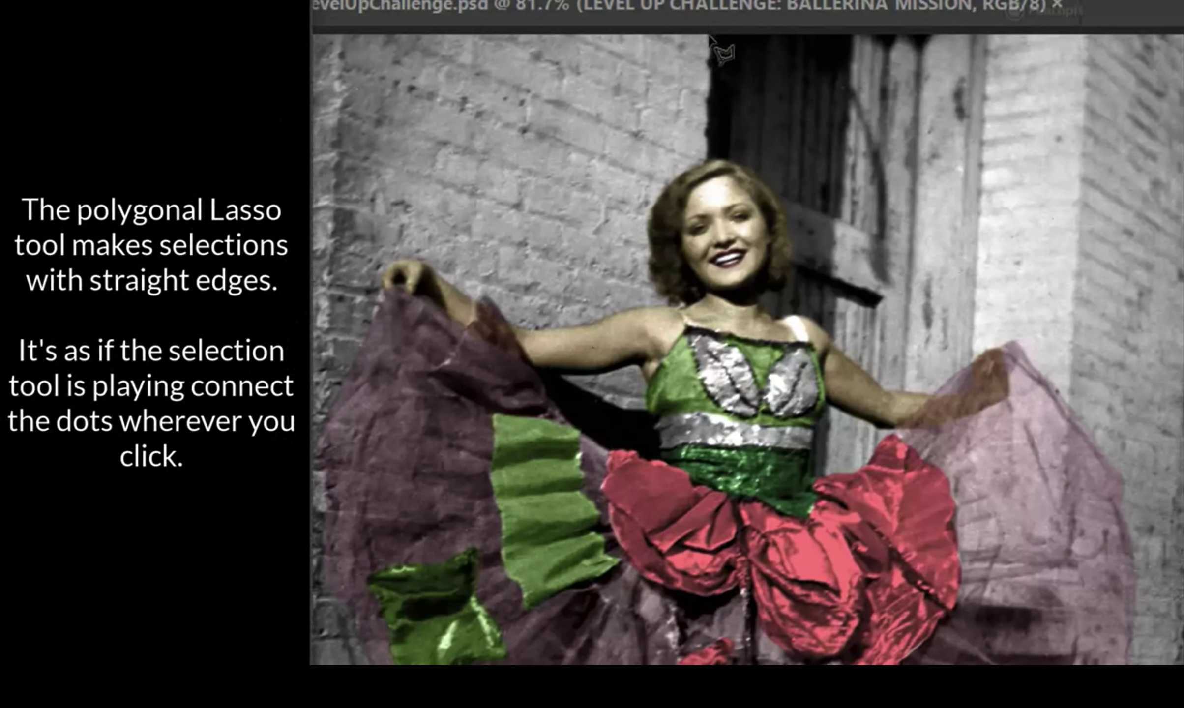
pyautogui.click(709, 36)
pyautogui.click(707, 166)
pyautogui.click(797, 495)
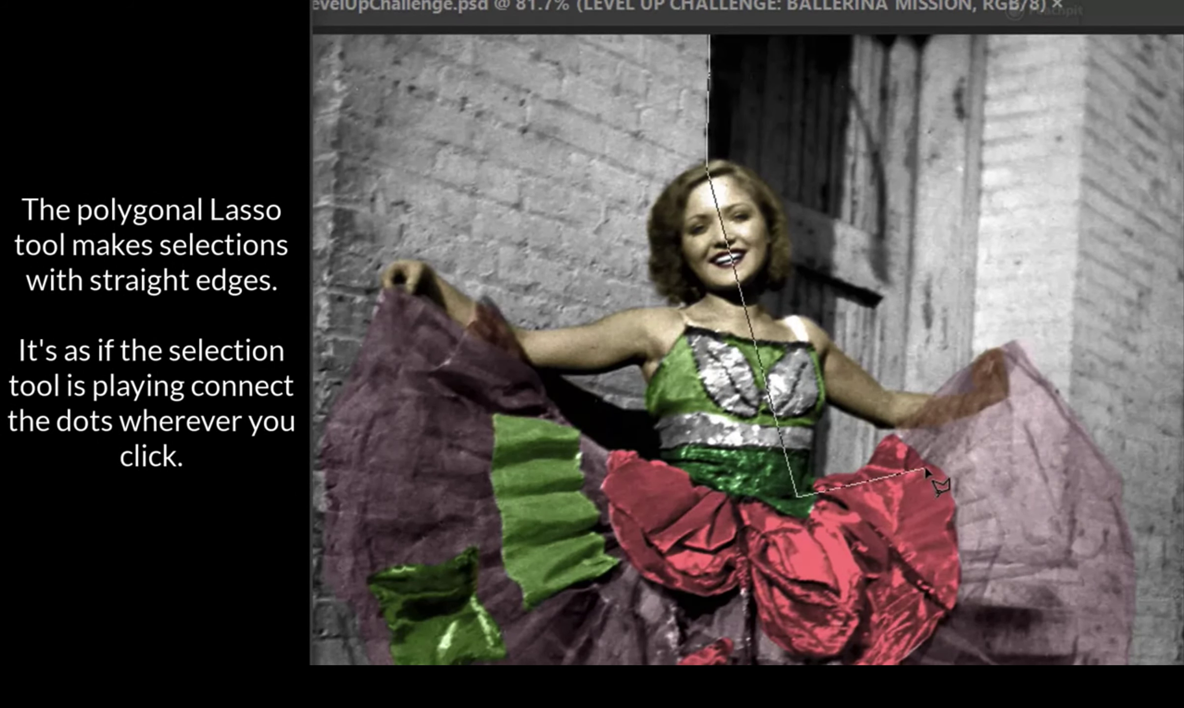
pyautogui.click(974, 423)
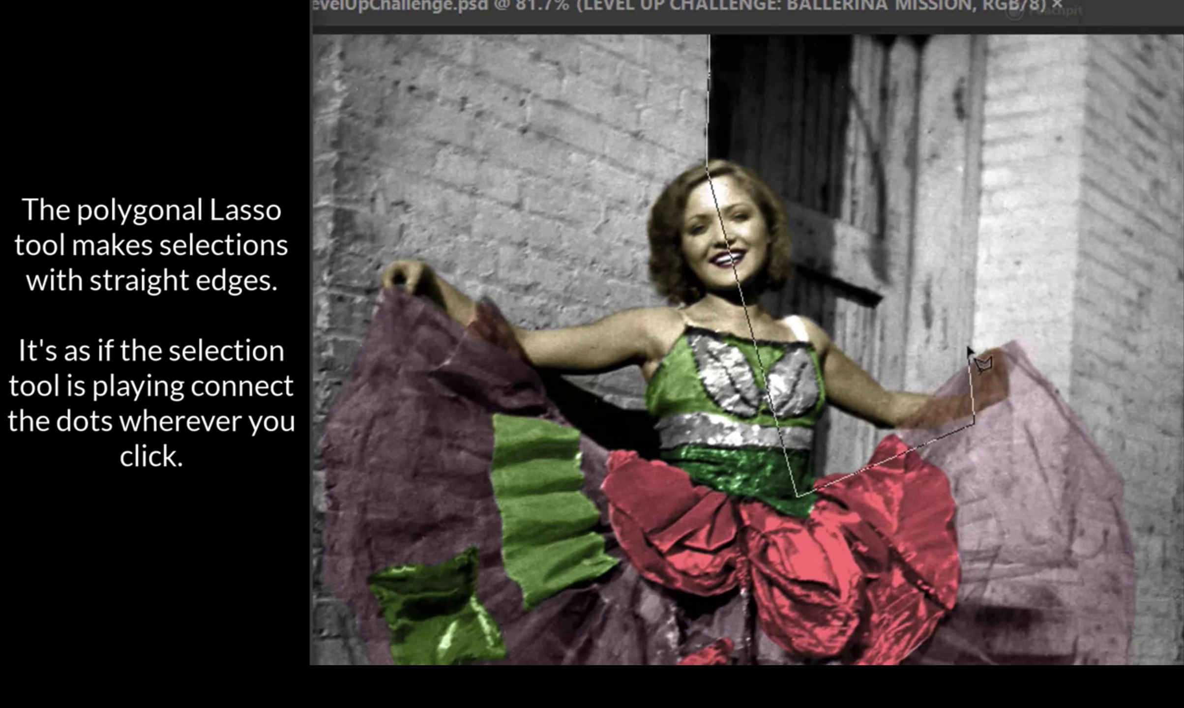
pyautogui.click(987, 37)
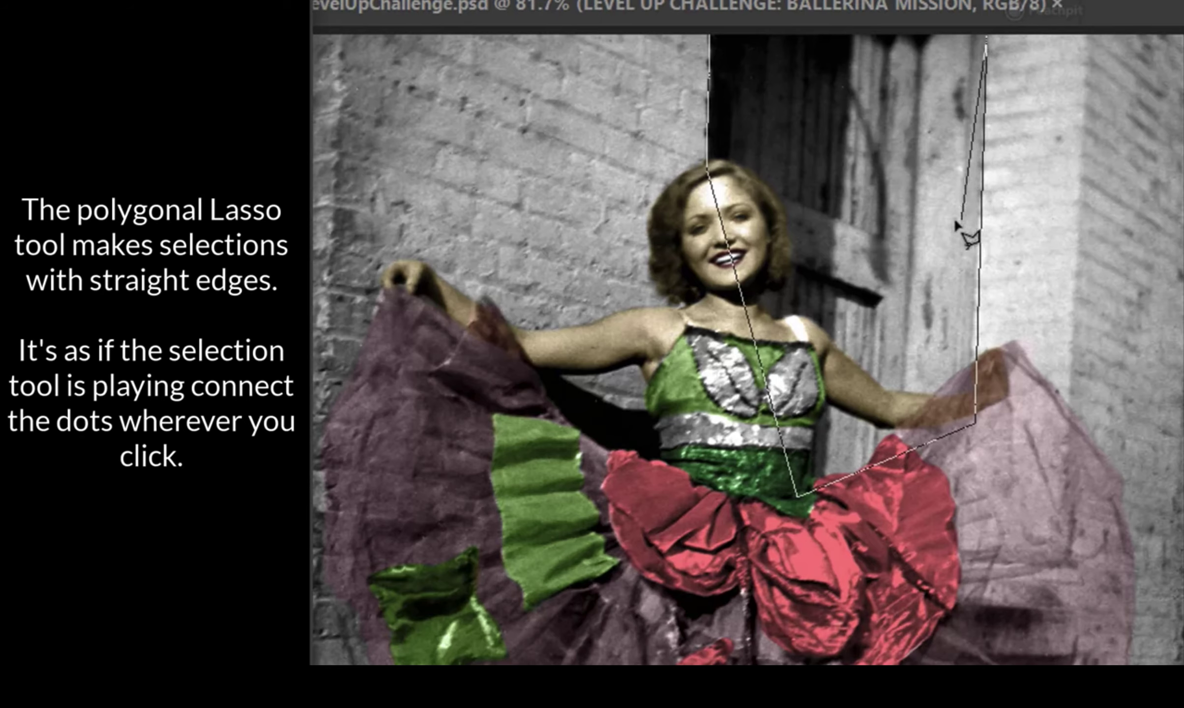
pyautogui.click(714, 38)
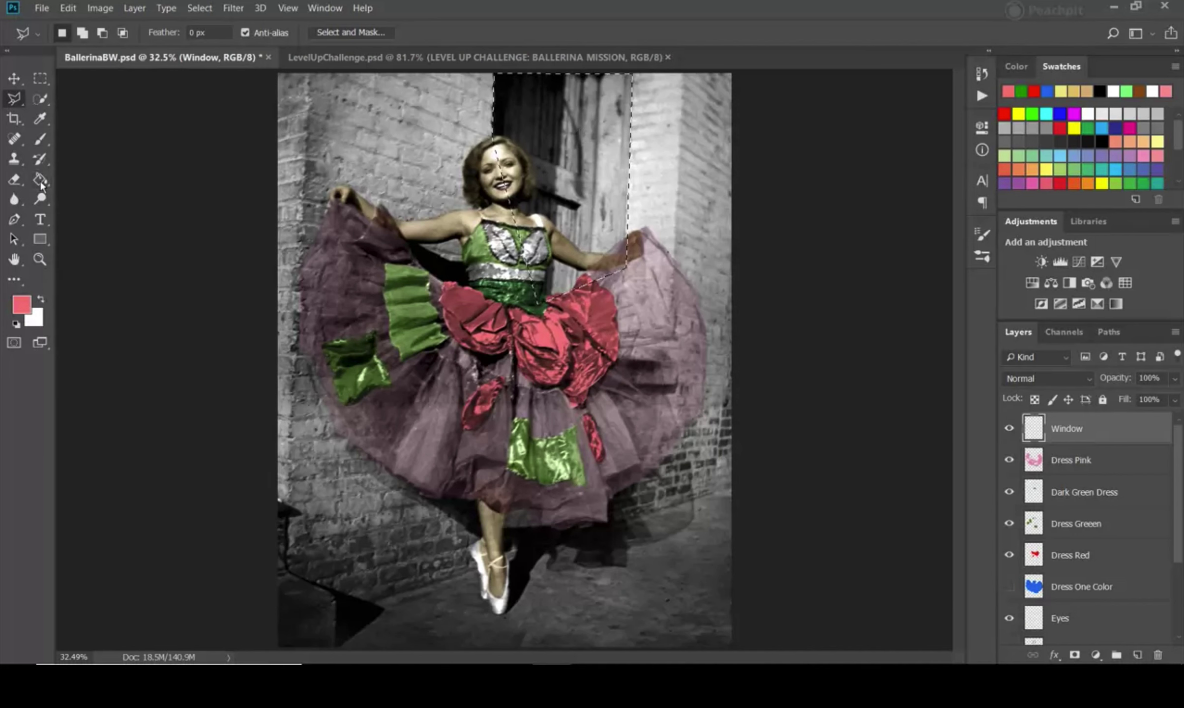
# Fill the selected door area with pink and set the Window layer to 36% opacity in Color mode.
pyautogui.click(40, 179)
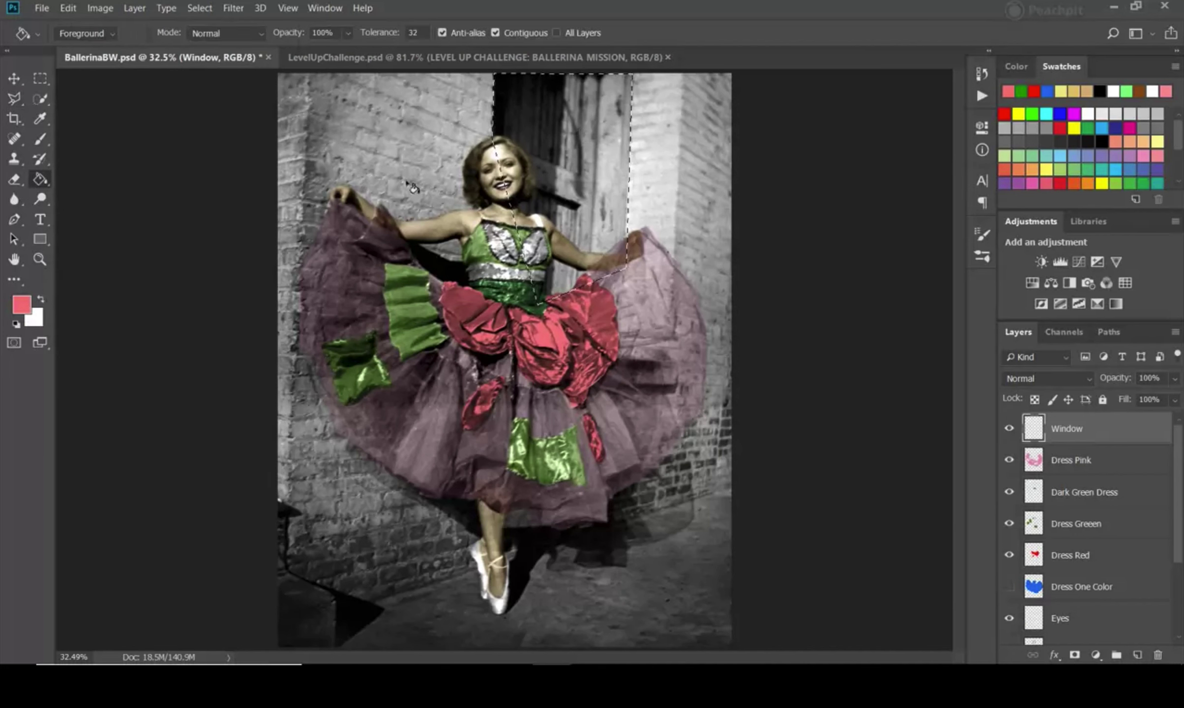
pyautogui.click(583, 146)
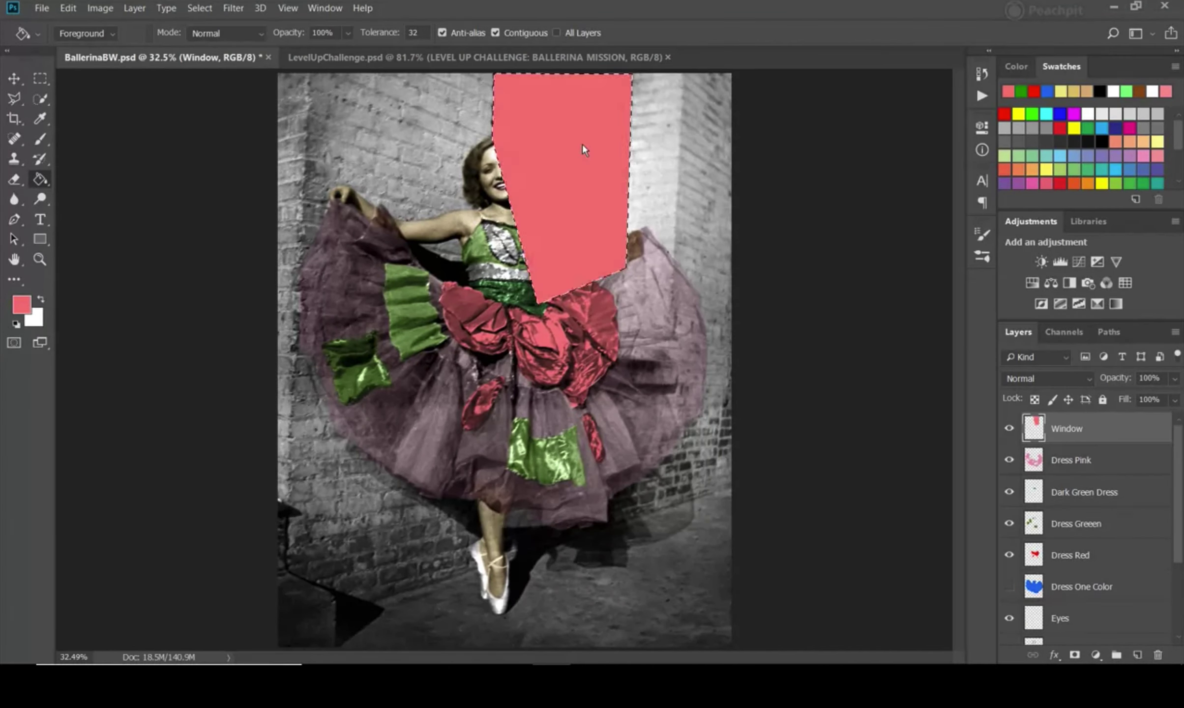
pyautogui.click(1177, 380)
pyautogui.moveTo(1175, 401); pyautogui.dragTo(1145, 401)
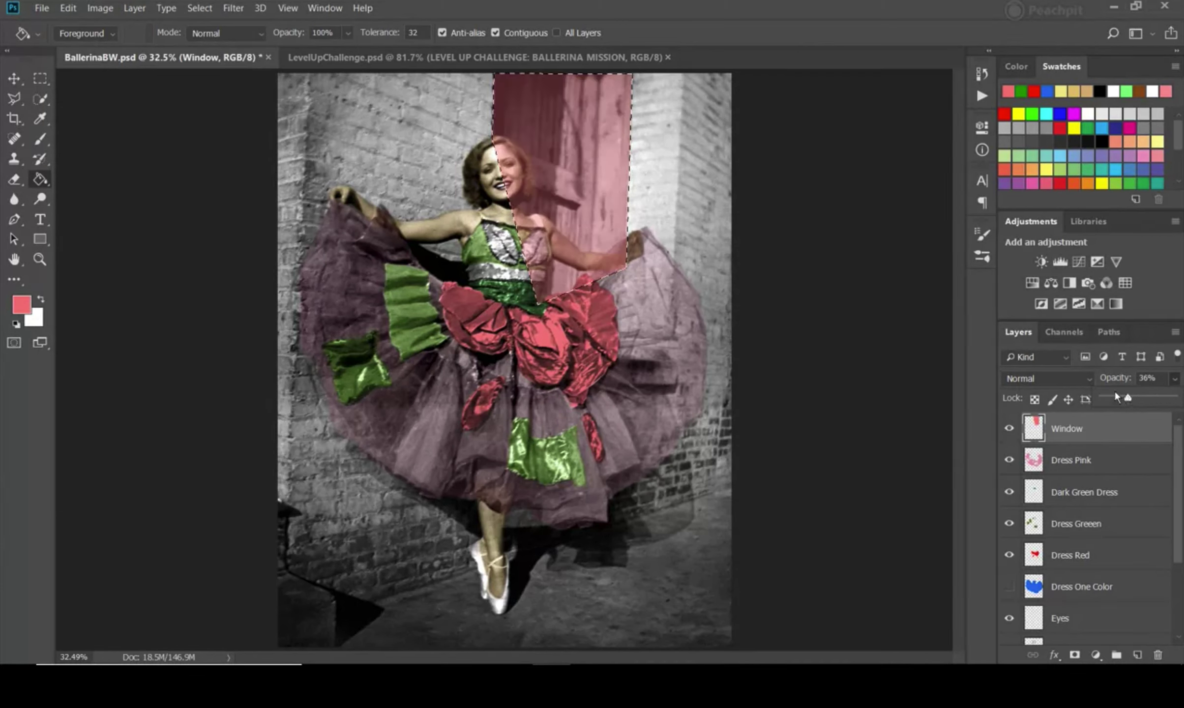
pyautogui.click(1089, 380)
pyautogui.click(1062, 415)
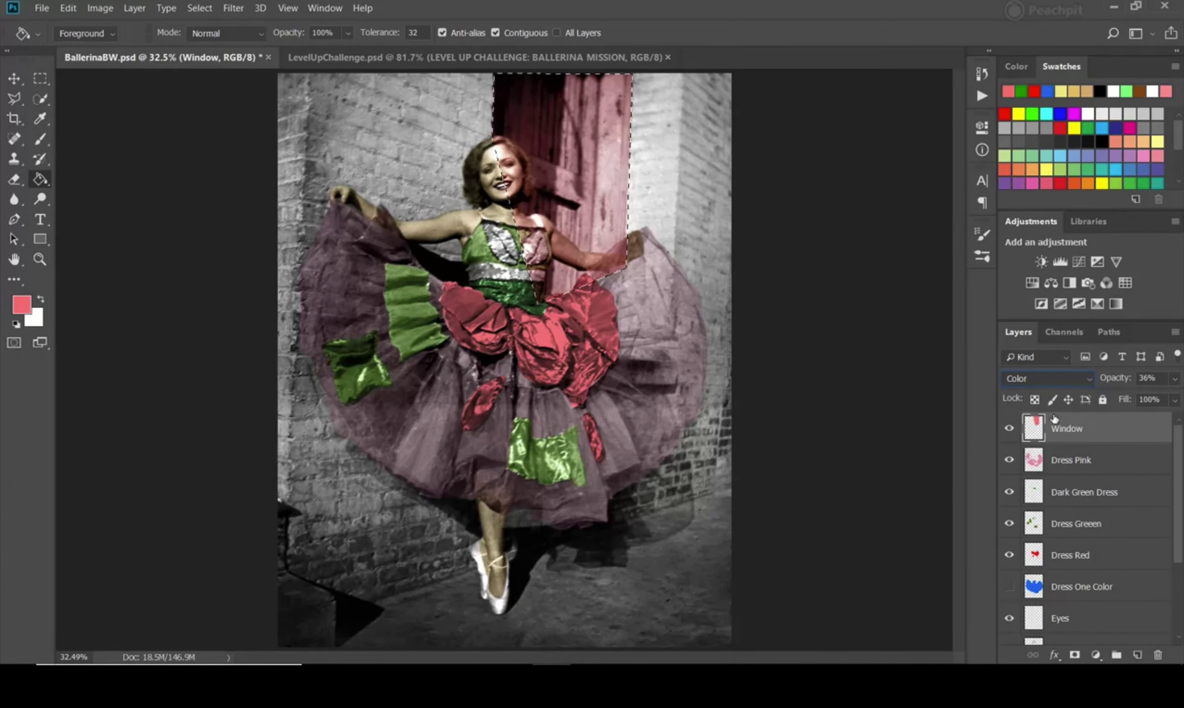
# Recolor the door fill with Hue/Saturation at Hue +40, Saturation +77 and Lightness +6, and deselect the area.
pyautogui.hotkey('ctrl', 'u')
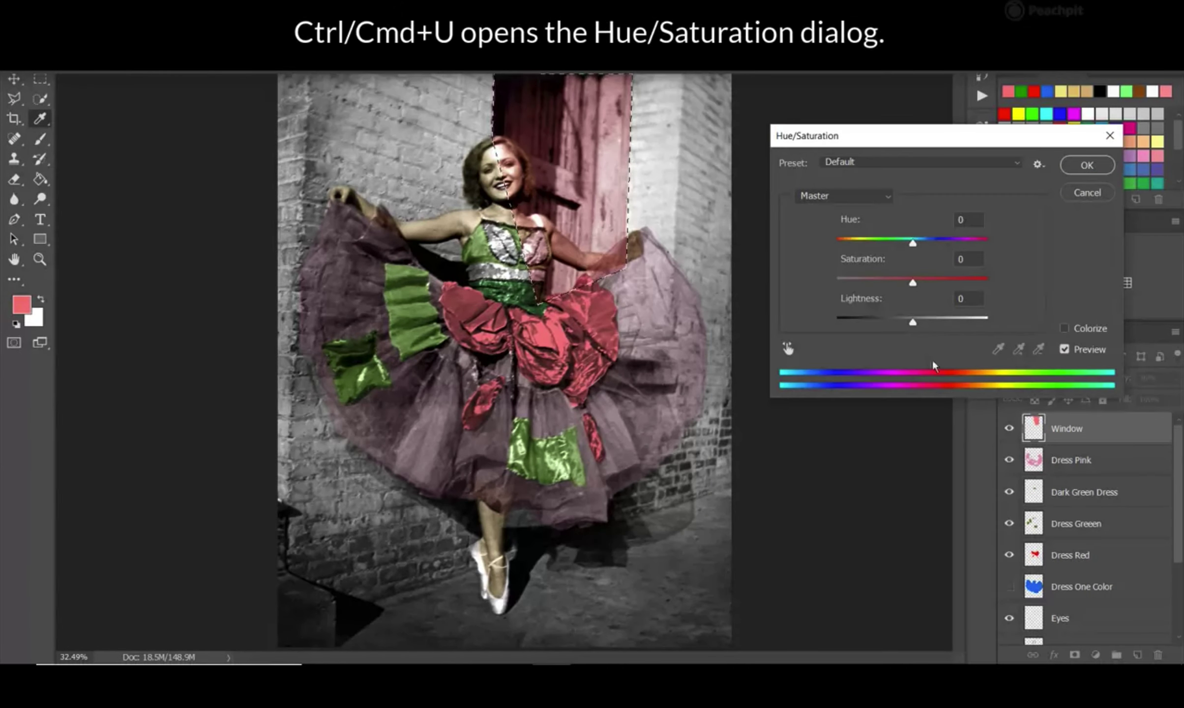
pyautogui.moveTo(912, 246); pyautogui.dragTo(938, 281)
pyautogui.moveTo(912, 324)
pyautogui.mouseDown()
pyautogui.moveTo(876, 323)
pyautogui.moveTo(938, 318)
pyautogui.moveTo(970, 282)
pyautogui.moveTo(917, 322)
pyautogui.mouseUp()
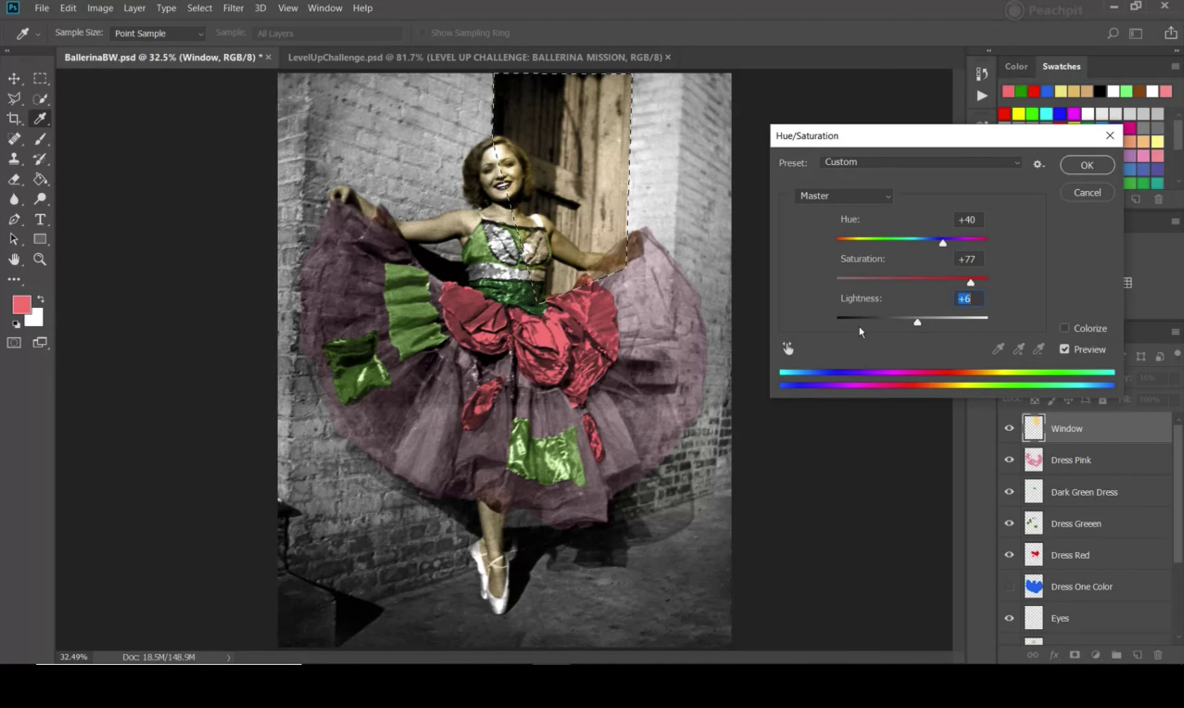
pyautogui.click(1103, 166)
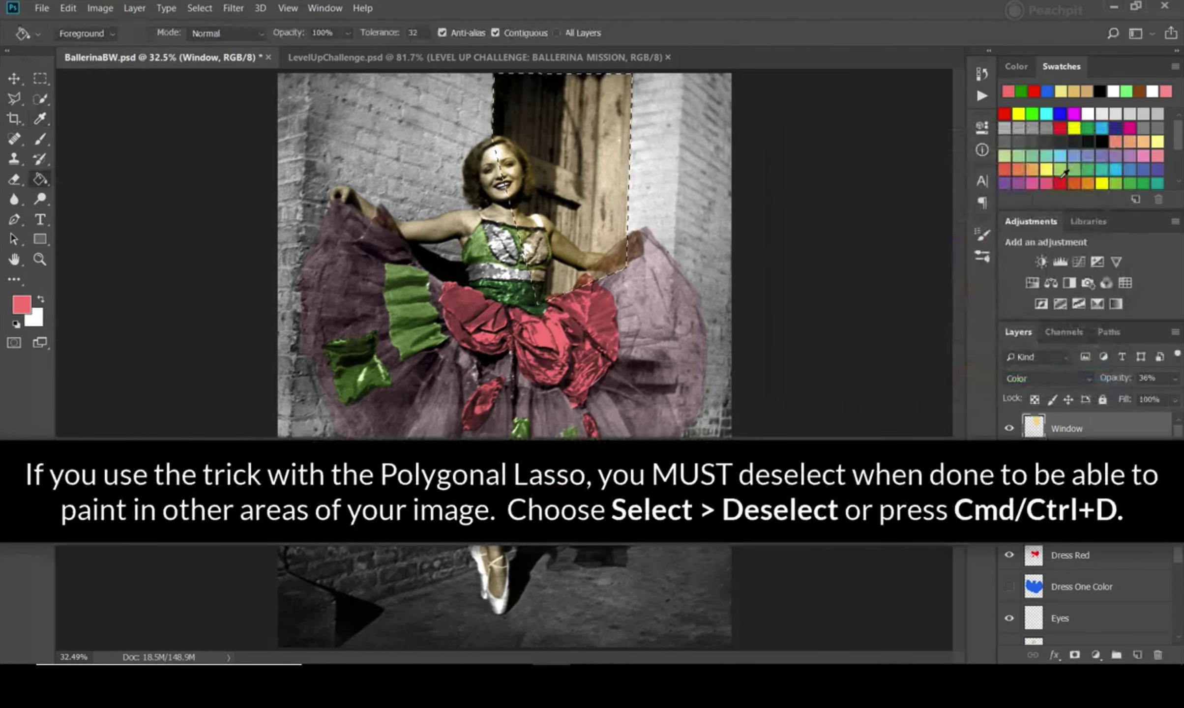
pyautogui.hotkey('ctrl', 'd')
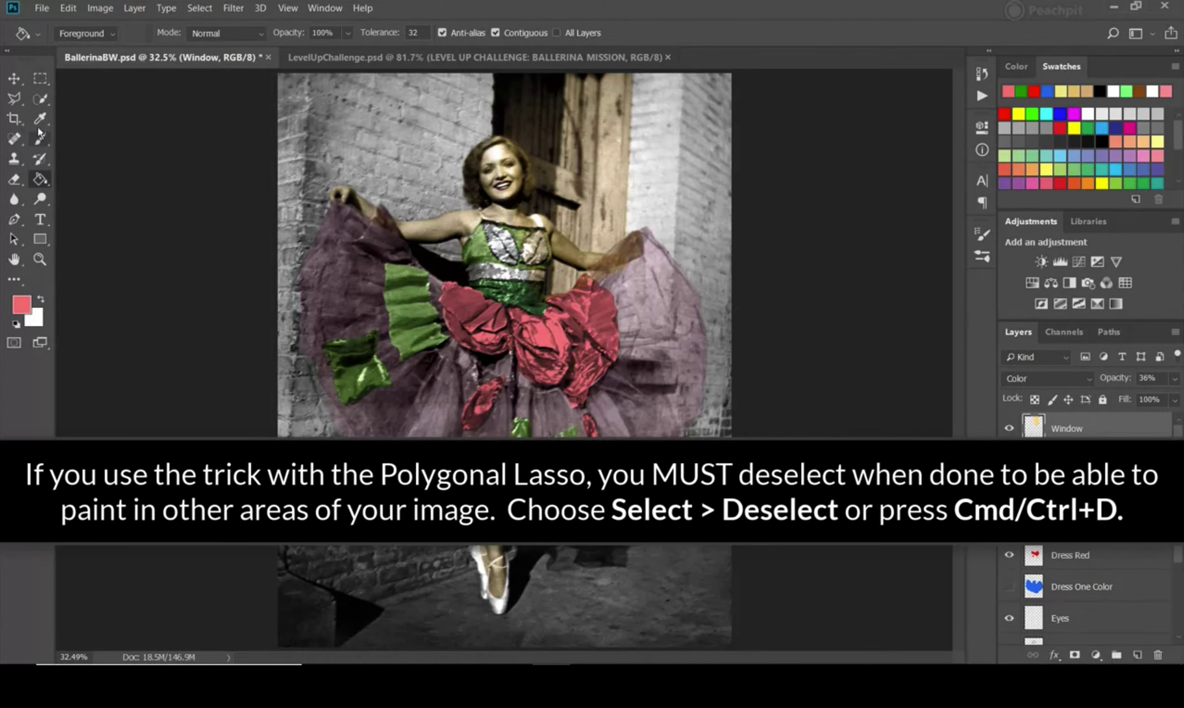
# Erase the door color from the ballerina's face, arm and bodice on the Window layer, adjusting the eraser size as needed.
pyautogui.click(14, 179)
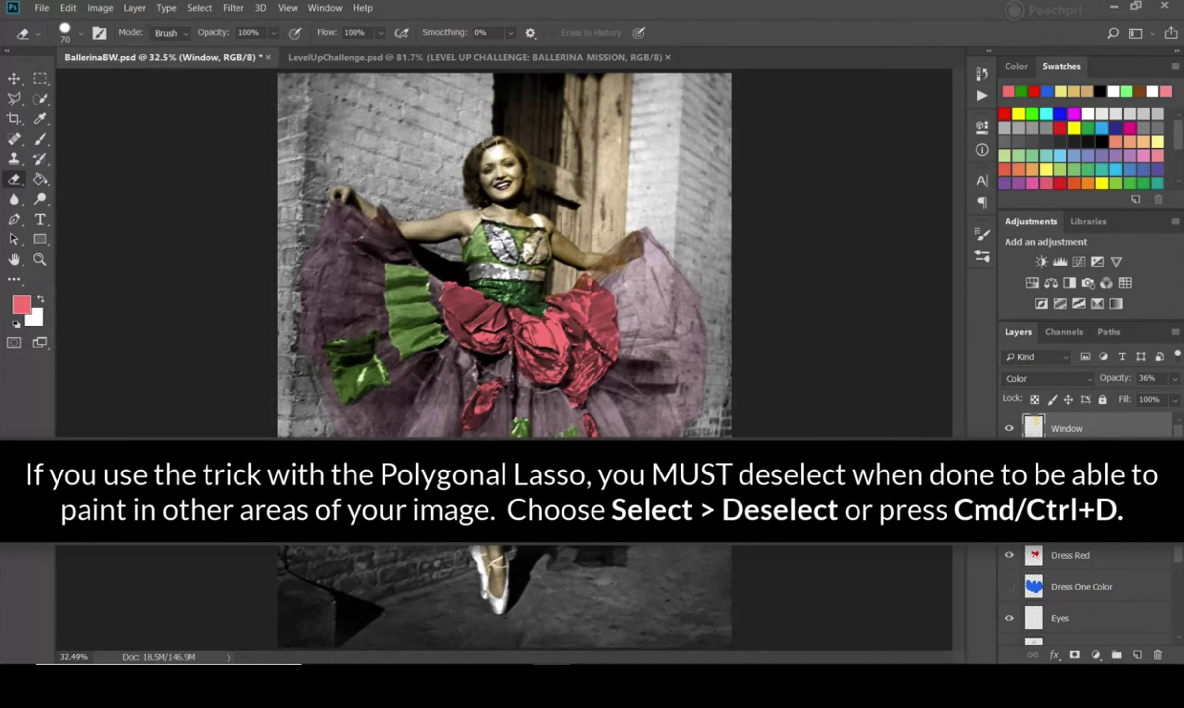
pyautogui.press(']')
pyautogui.press(']')
pyautogui.press(']')
pyautogui.press(']')
pyautogui.press(']')
pyautogui.press(']')
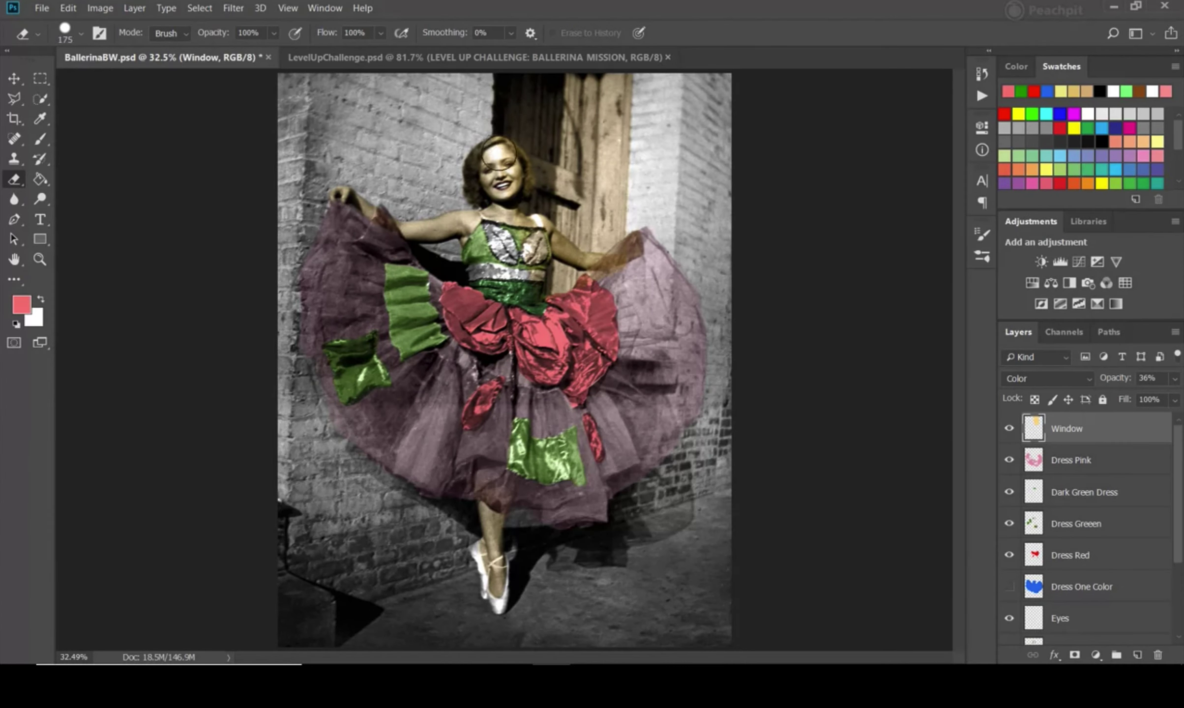
pyautogui.press('[')
pyautogui.press('[')
pyautogui.press('[')
pyautogui.press('[')
pyautogui.press('[')
pyautogui.press('[')
# Set the Window layer to Normal mode at 100% opacity and sample its solid yellow as the foreground color.
pyautogui.click(1076, 380)
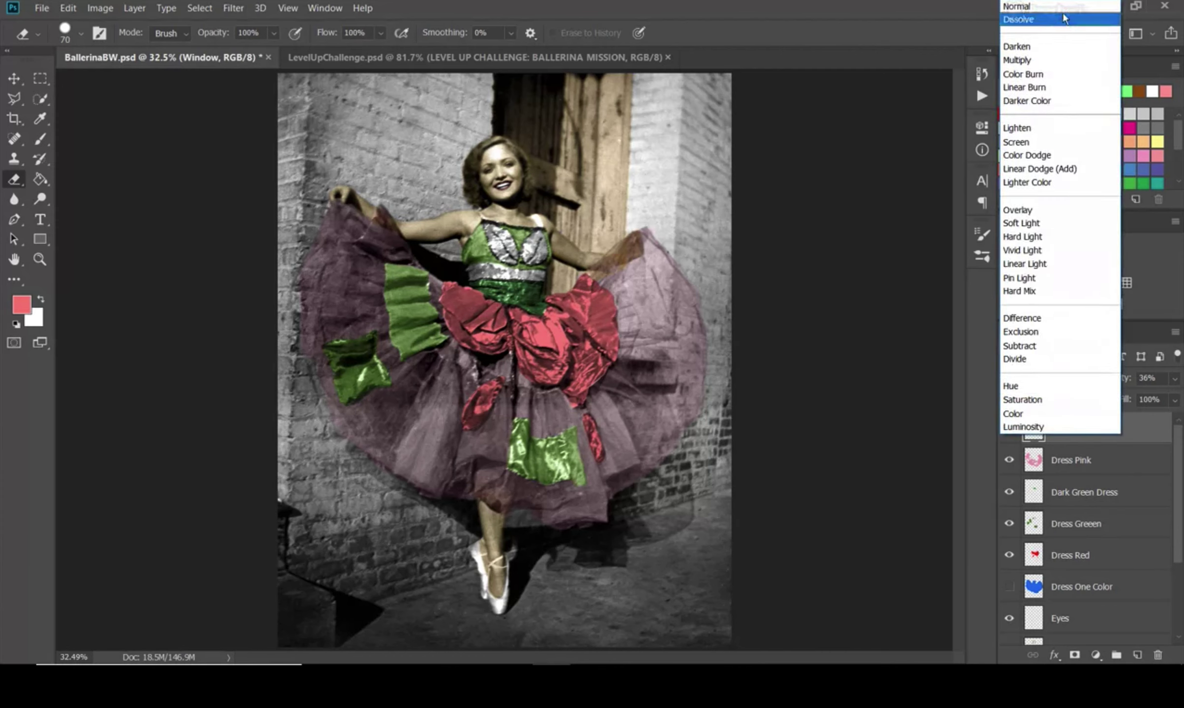
pyautogui.click(1062, 7)
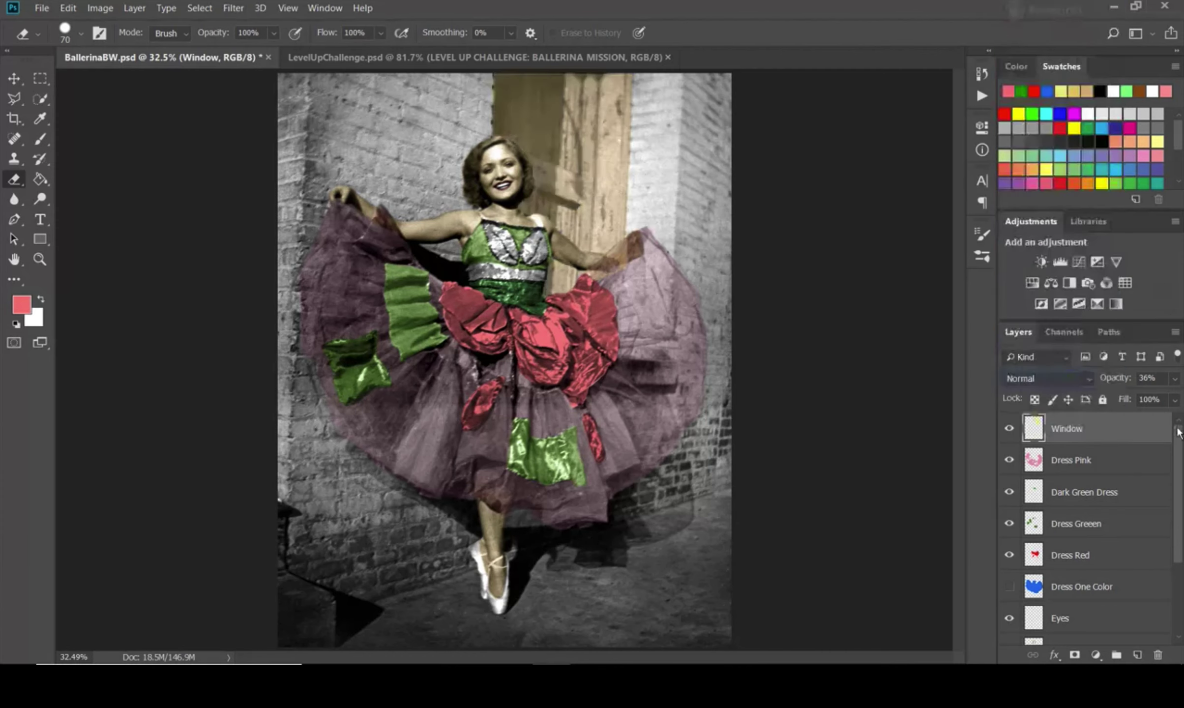
pyautogui.click(1173, 378)
pyautogui.moveTo(1129, 397); pyautogui.dragTo(1173, 397)
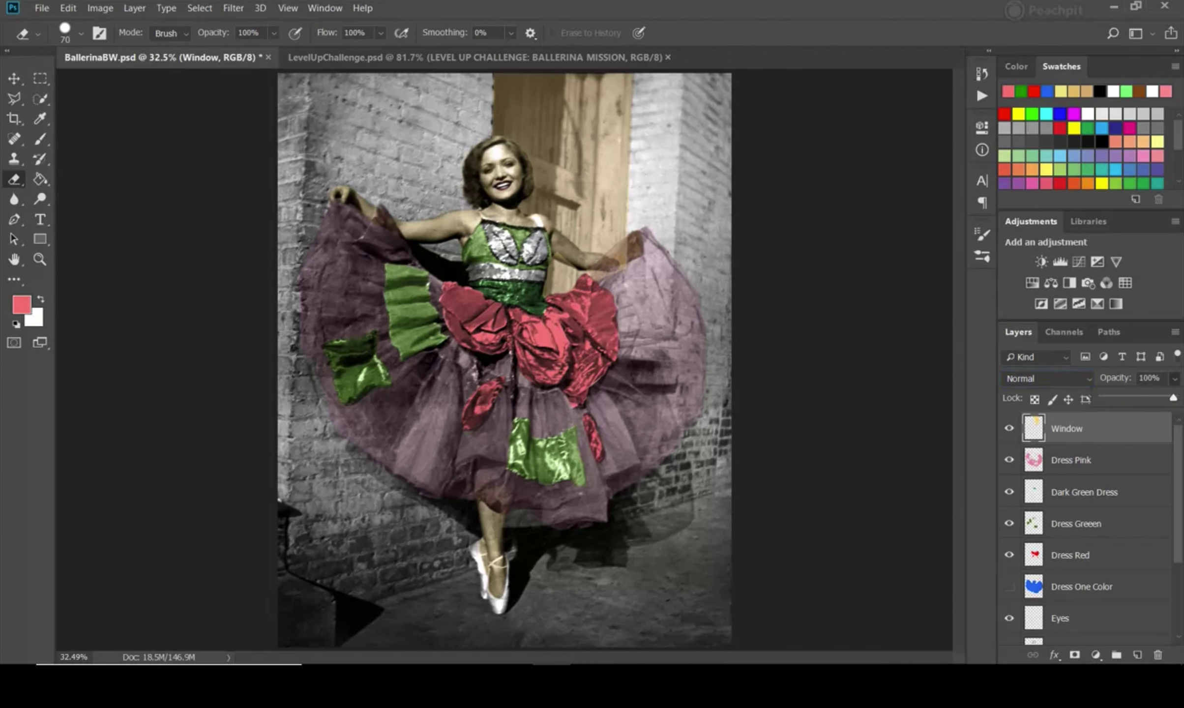
pyautogui.press('i')
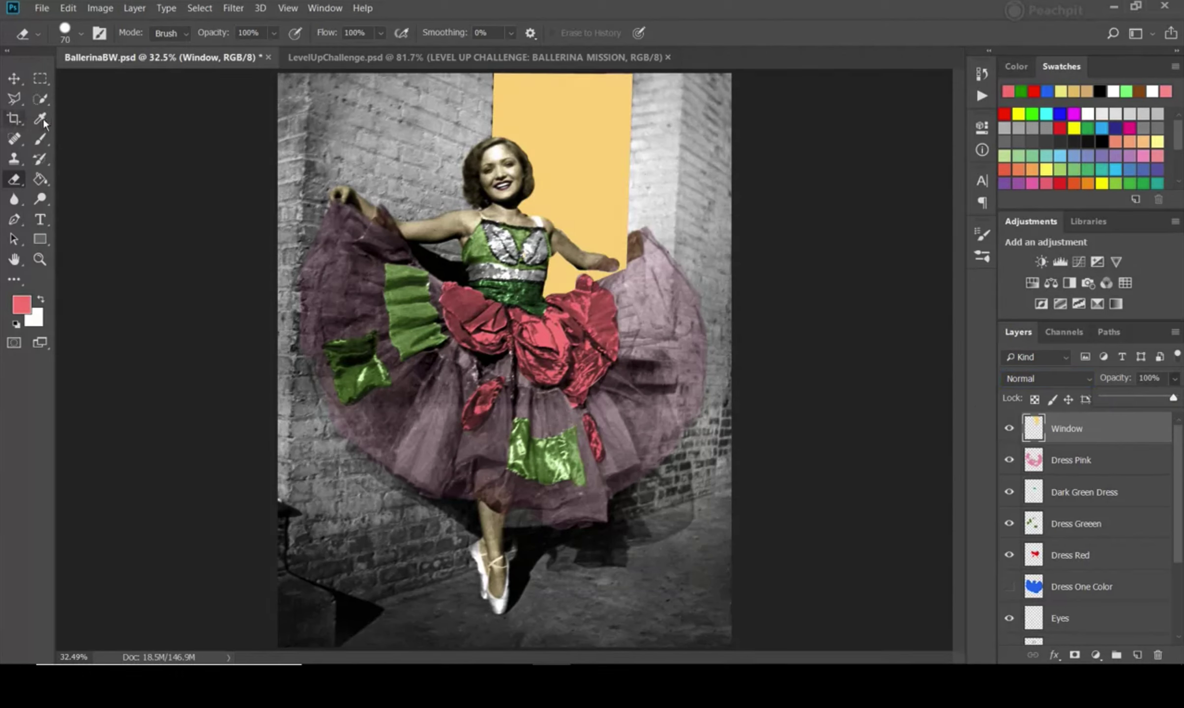
pyautogui.click(586, 114)
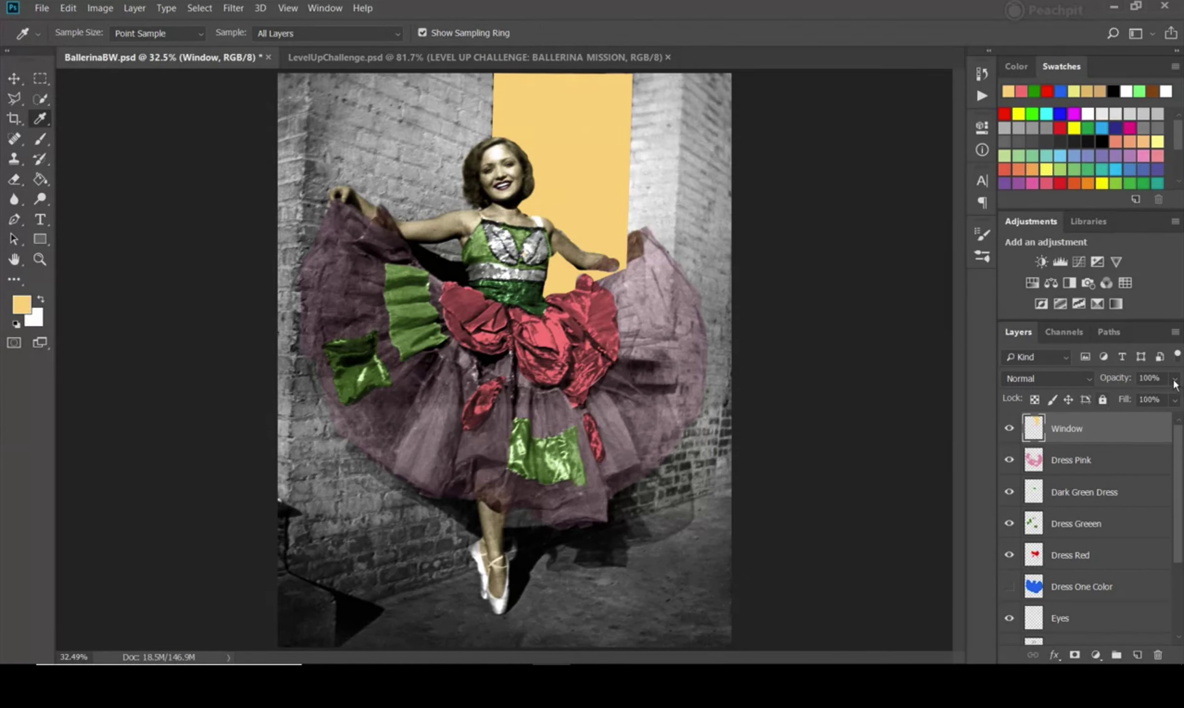
# Set the Window layer to 34% opacity in Color mode.
pyautogui.moveTo(1174, 383); pyautogui.dragTo(1126, 393)
pyautogui.click(1090, 380)
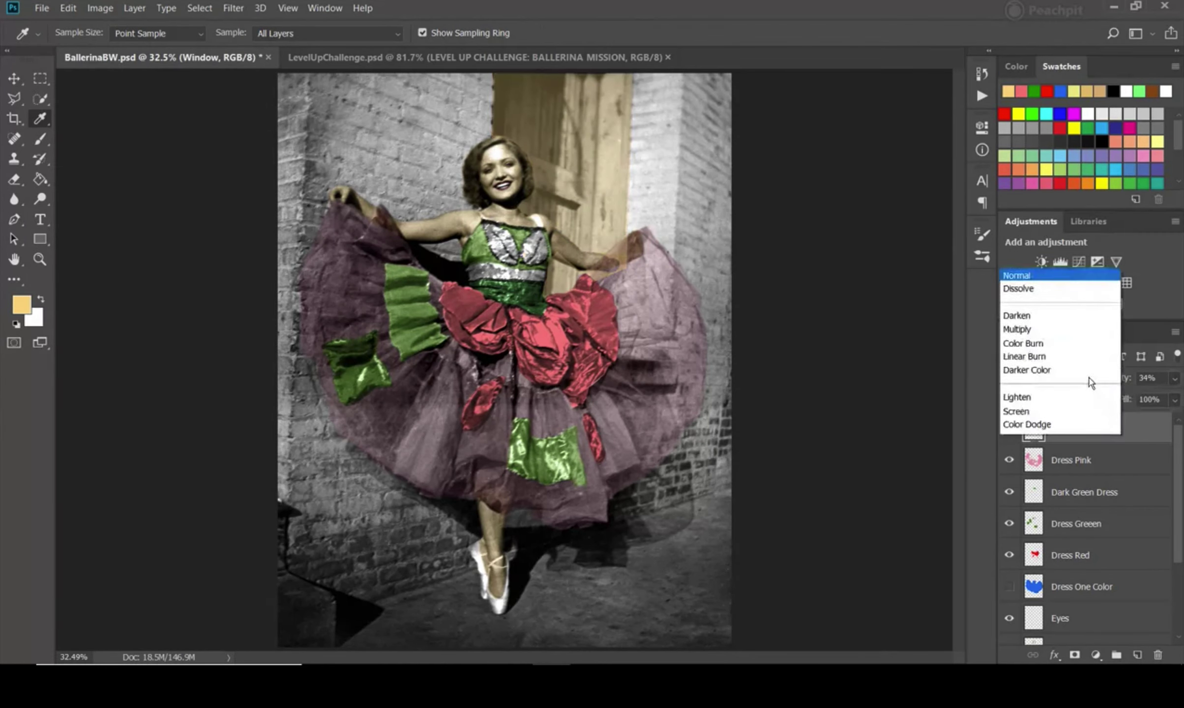
pyautogui.click(1062, 410)
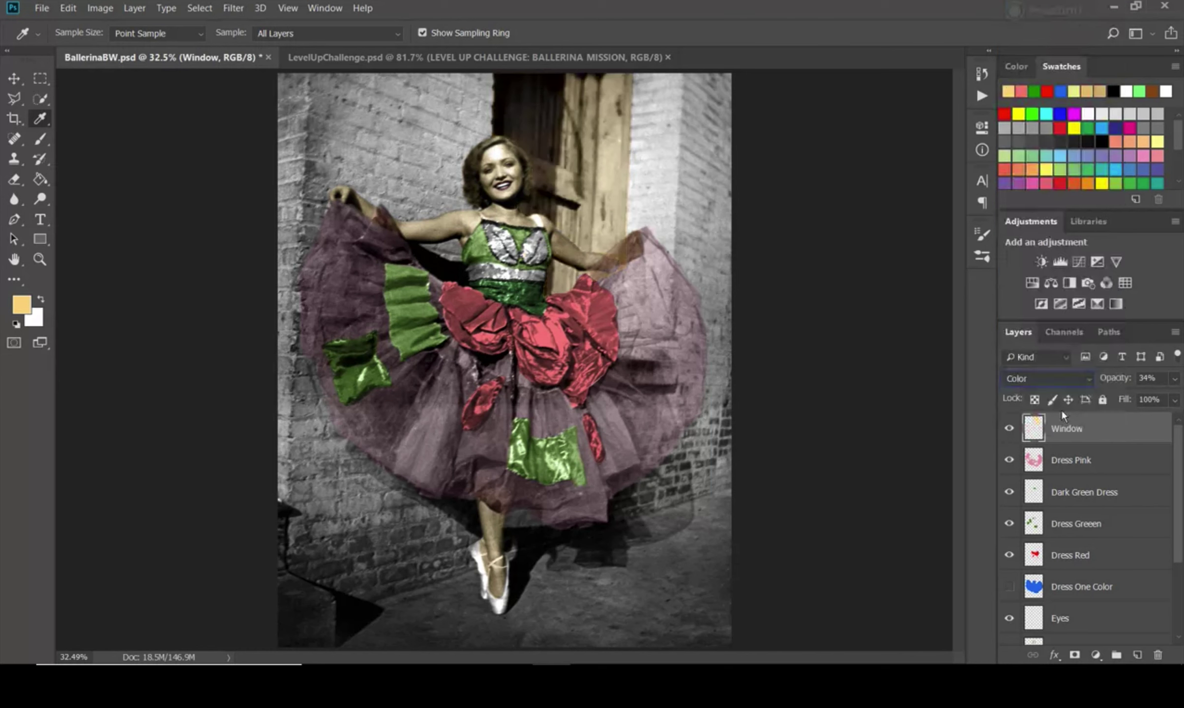
# Choose dark red as the brush color and create a layer named Wall in Color mode at 32% opacity.
pyautogui.click(41, 141)
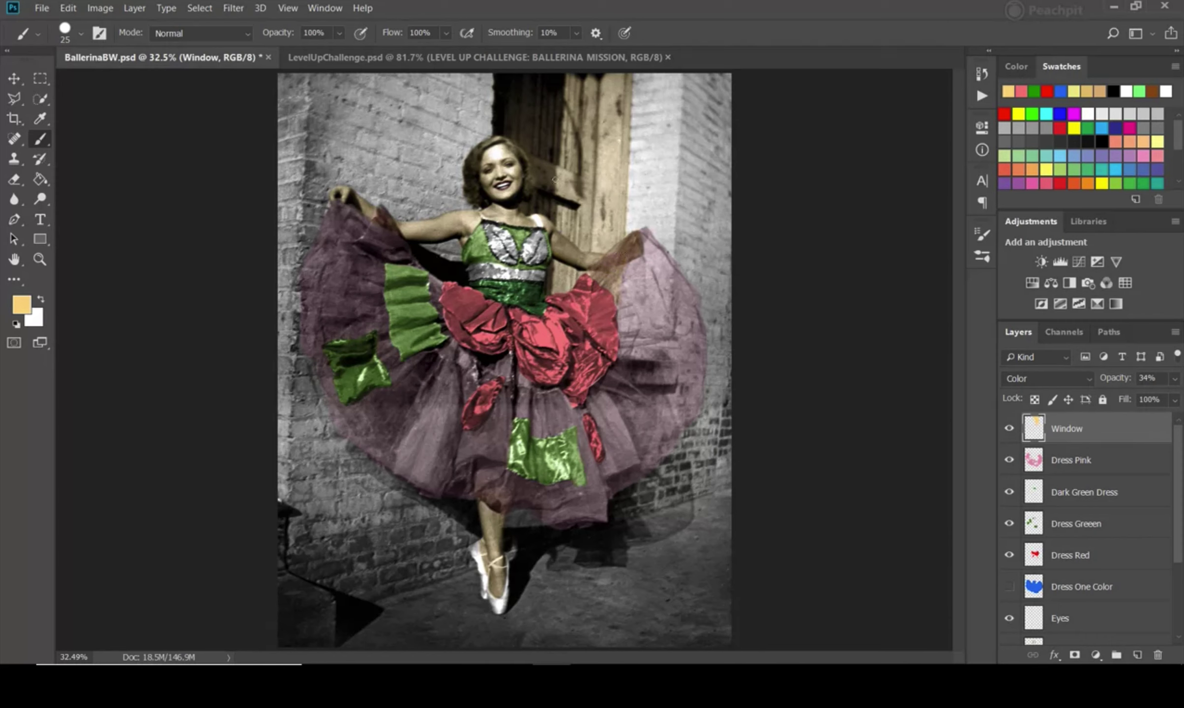
pyautogui.click(22, 304)
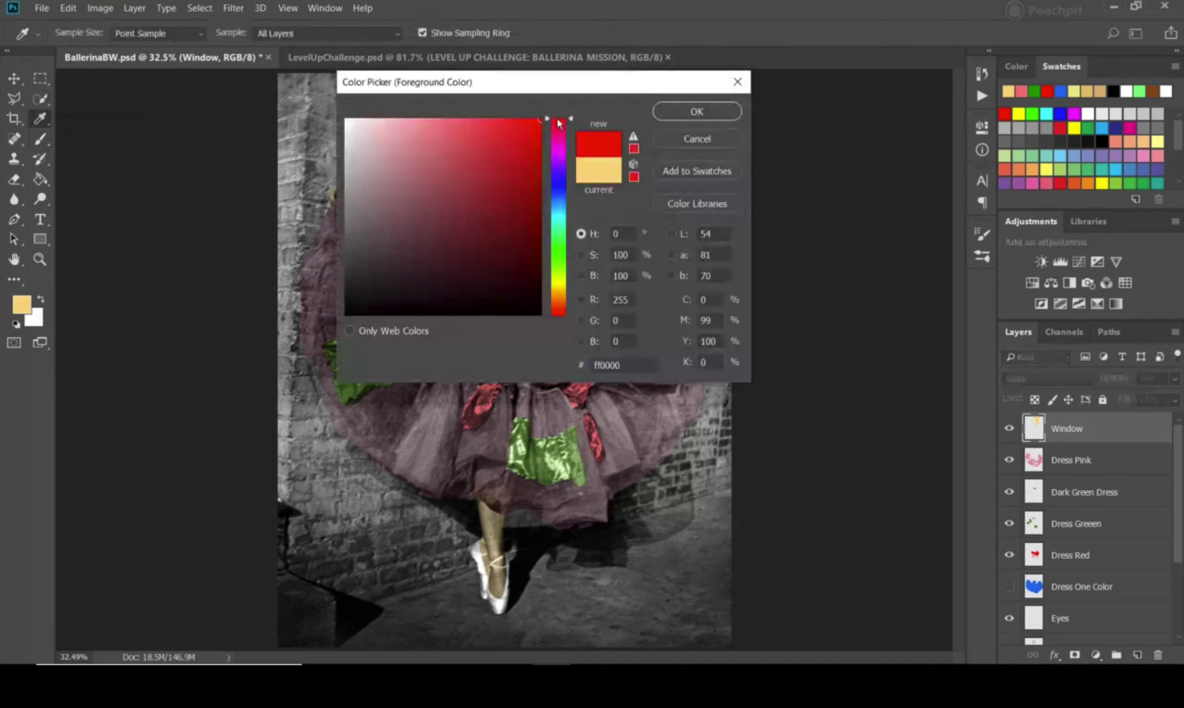
pyautogui.click(1136, 655)
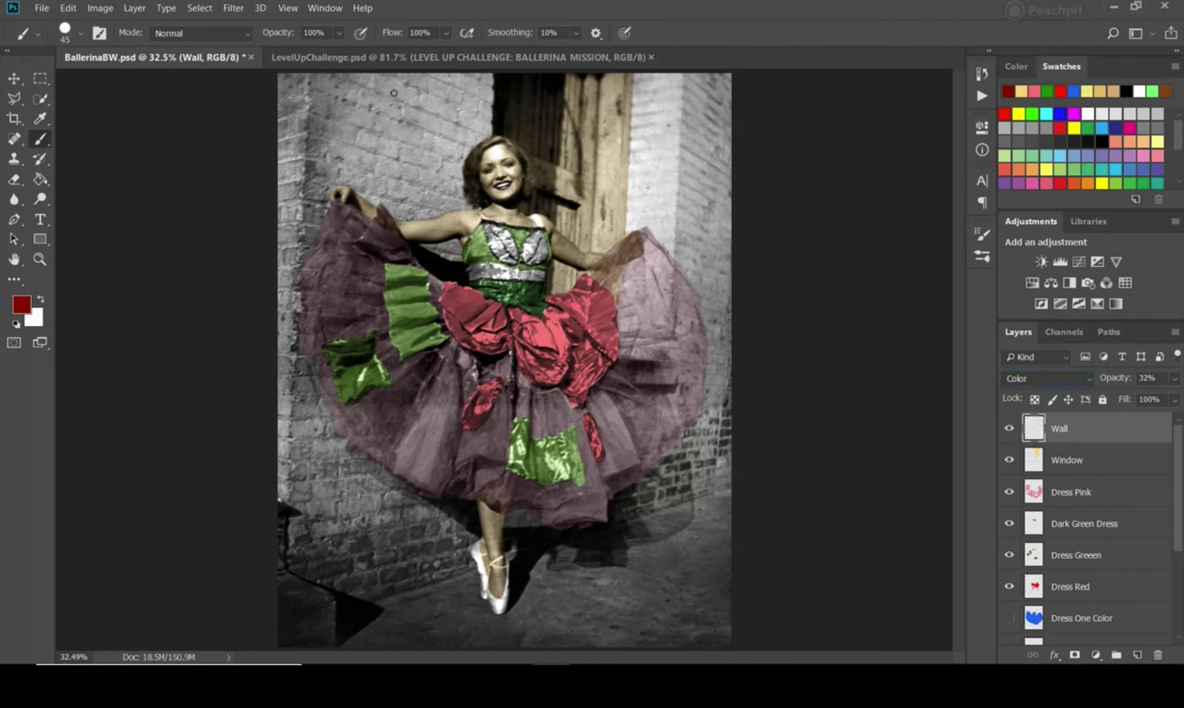
# Paint dark red along the brick wall's edges beside the dress, arms and door on the Wall layer, reducing the brush size as needed.
pyautogui.moveTo(399, 93)
pyautogui.mouseDown()
pyautogui.moveTo(249, 178)
pyautogui.moveTo(265, 431)
pyautogui.mouseUp()
pyautogui.moveTo(697, 235); pyautogui.dragTo(728, 320)
pyautogui.press('[')
pyautogui.moveTo(305, 423)
pyautogui.mouseDown()
pyautogui.moveTo(300, 203)
pyautogui.moveTo(373, 173)
pyautogui.moveTo(434, 179)
pyautogui.moveTo(469, 94)
pyautogui.mouseUp()
pyautogui.press('[')
pyautogui.press('[')
pyautogui.press('[')
pyautogui.press('[')
pyautogui.press('[')
pyautogui.press('[')
pyautogui.press('[')
pyautogui.press('[')
pyautogui.press('[')
# Paint the wall's lower edge beneath the skirt and fill the remaining unpainted brick area with dark red.
pyautogui.moveTo(363, 511); pyautogui.dragTo(711, 381)
pyautogui.moveTo(513, 524)
pyautogui.mouseDown()
pyautogui.moveTo(551, 533)
pyautogui.moveTo(526, 525)
pyautogui.moveTo(465, 558)
pyautogui.moveTo(679, 497)
pyautogui.mouseUp()
pyautogui.press('[')
pyautogui.press('[')
pyautogui.press('[')
pyautogui.press('g')
pyautogui.click(658, 489)
# Create a layer named Ground and set the foreground color to a dark olive brown.
pyautogui.click(1138, 655)
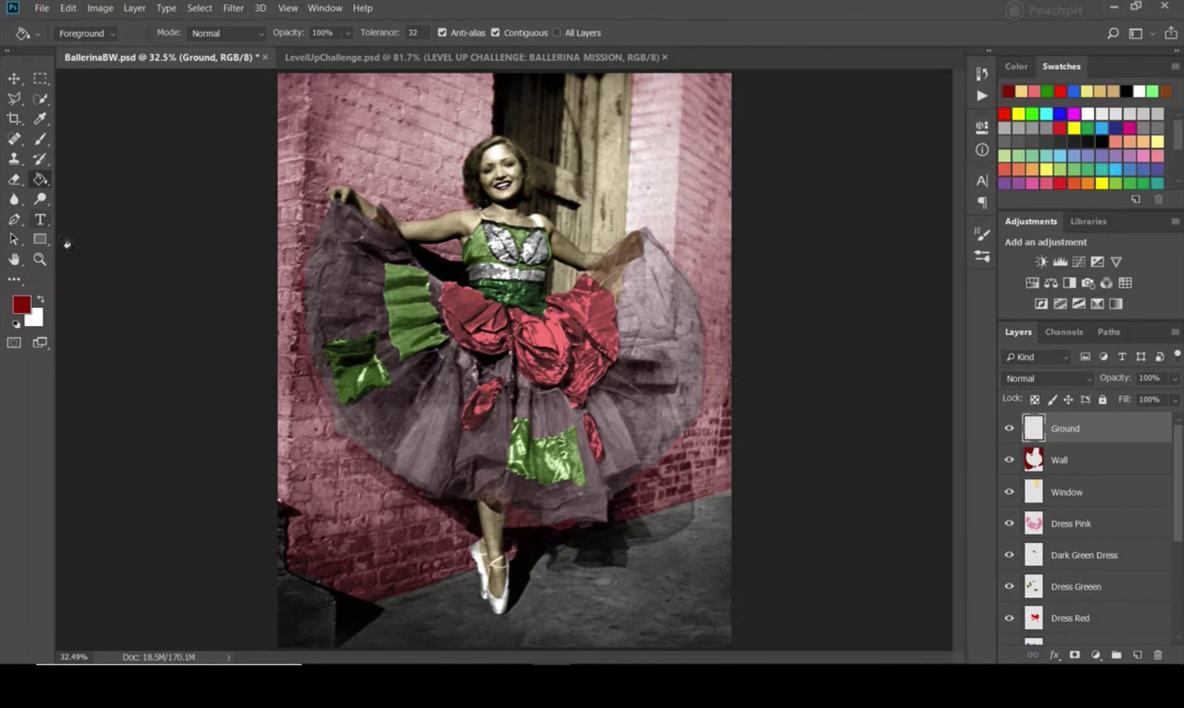
pyautogui.click(21, 305)
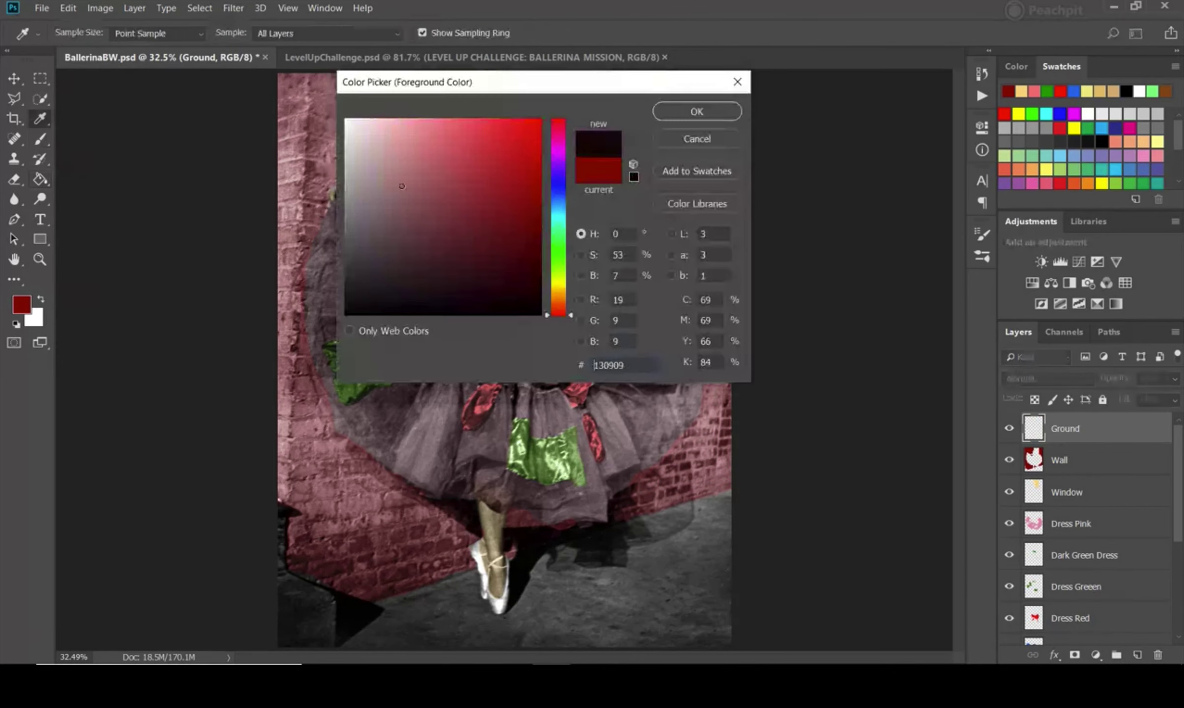
pyautogui.click(558, 233)
pyautogui.click(698, 79)
# Select the ground with the Polygonal Lasso, following the wall's base and closing around the photo's lower corners.
pyautogui.press('l')
pyautogui.click(278, 504)
pyautogui.click(287, 566)
pyautogui.click(339, 611)
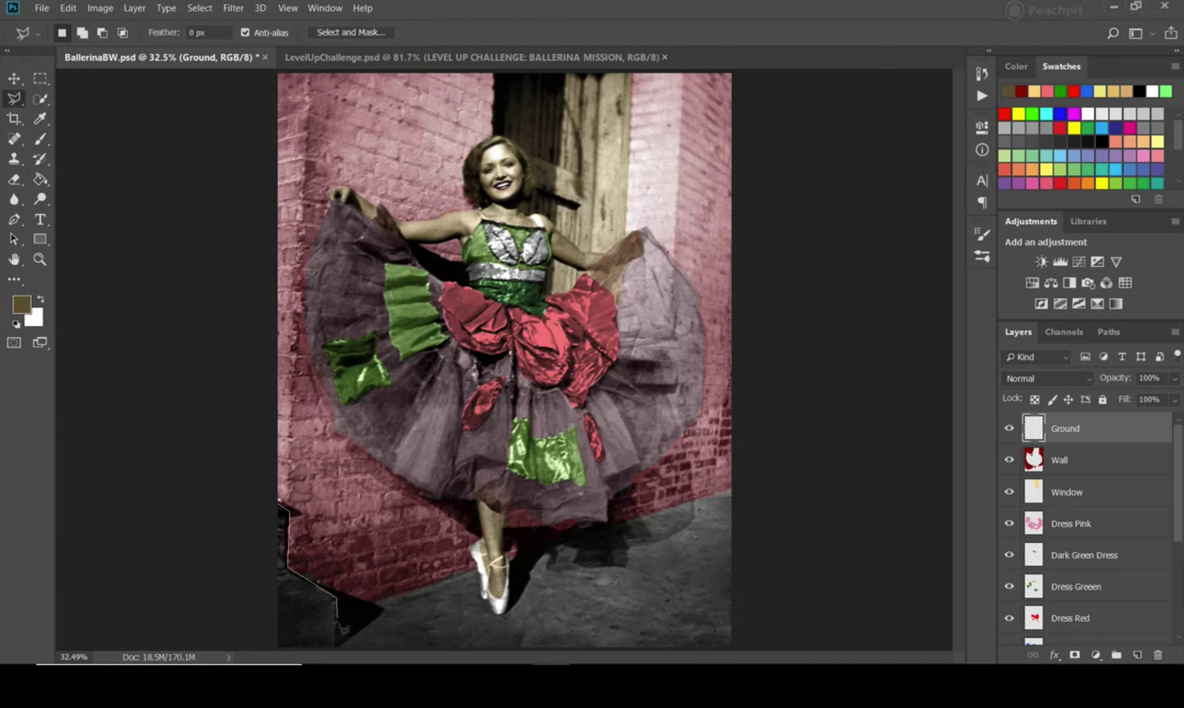
pyautogui.click(732, 491)
pyautogui.click(736, 649)
pyautogui.click(257, 650)
pyautogui.click(278, 504)
# Fill the selected ground with the brown color, set the Ground layer to Color mode and clear the selection.
pyautogui.hotkey('alt', 'BackSpace')
pyautogui.click(1047, 378)
pyautogui.click(1032, 408)
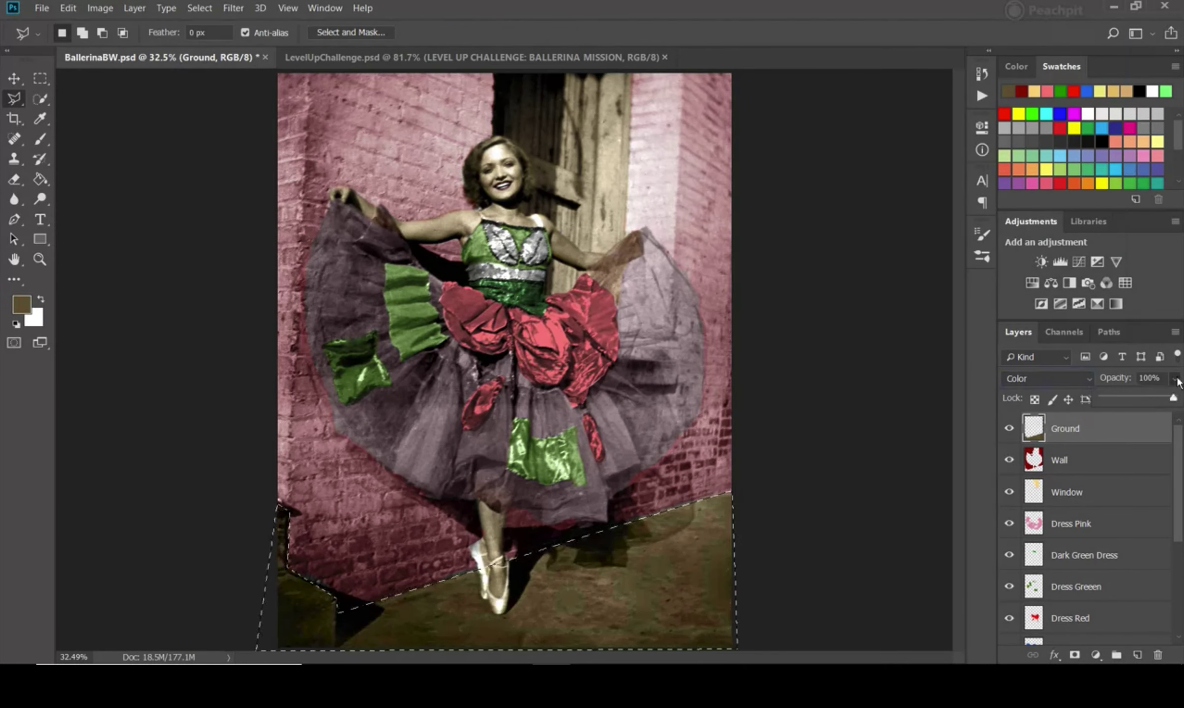
pyautogui.hotkey('ctrl', 'd')
# Choose the dark red brush color and adjust the Wall layer with Hue/Saturation at hue +11, saturation -28 and lightness +20.
pyautogui.click(1081, 460)
pyautogui.click(1021, 91)
pyautogui.press('b')
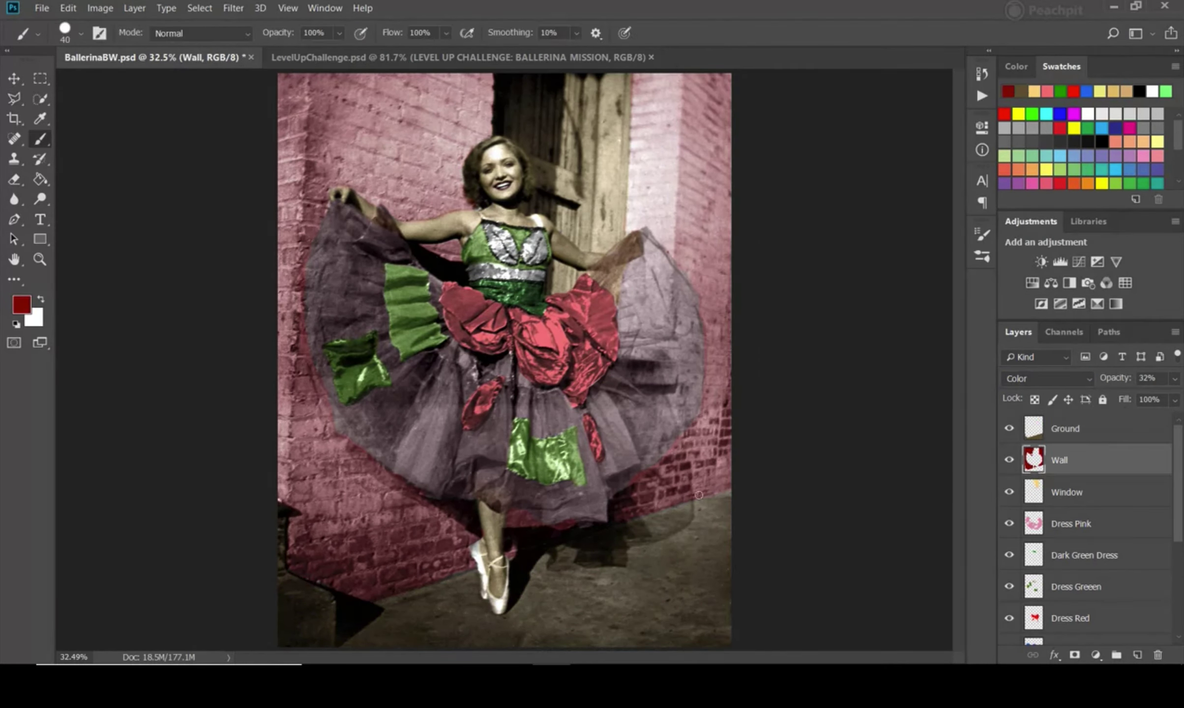
pyautogui.hotkey('ctrl', 'u')
pyautogui.moveTo(912, 282); pyautogui.dragTo(891, 282)
pyautogui.moveTo(912, 321); pyautogui.dragTo(928, 322)
pyautogui.moveTo(912, 242); pyautogui.dragTo(919, 242)
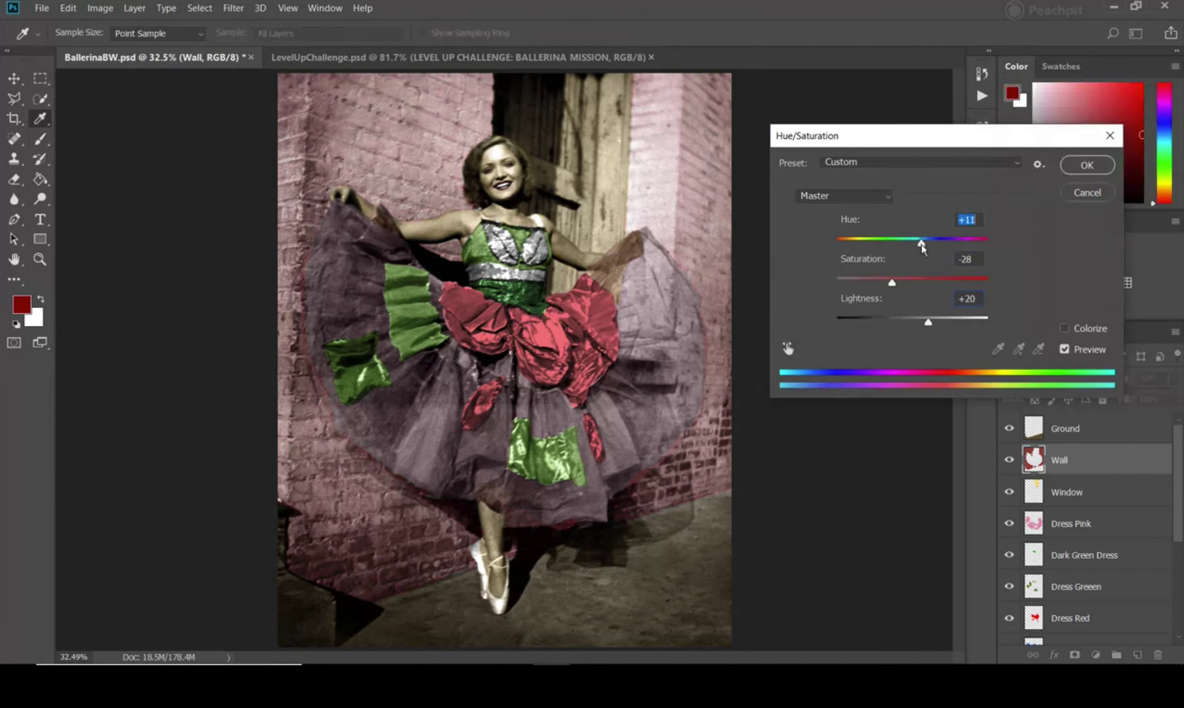
pyautogui.click(1087, 165)
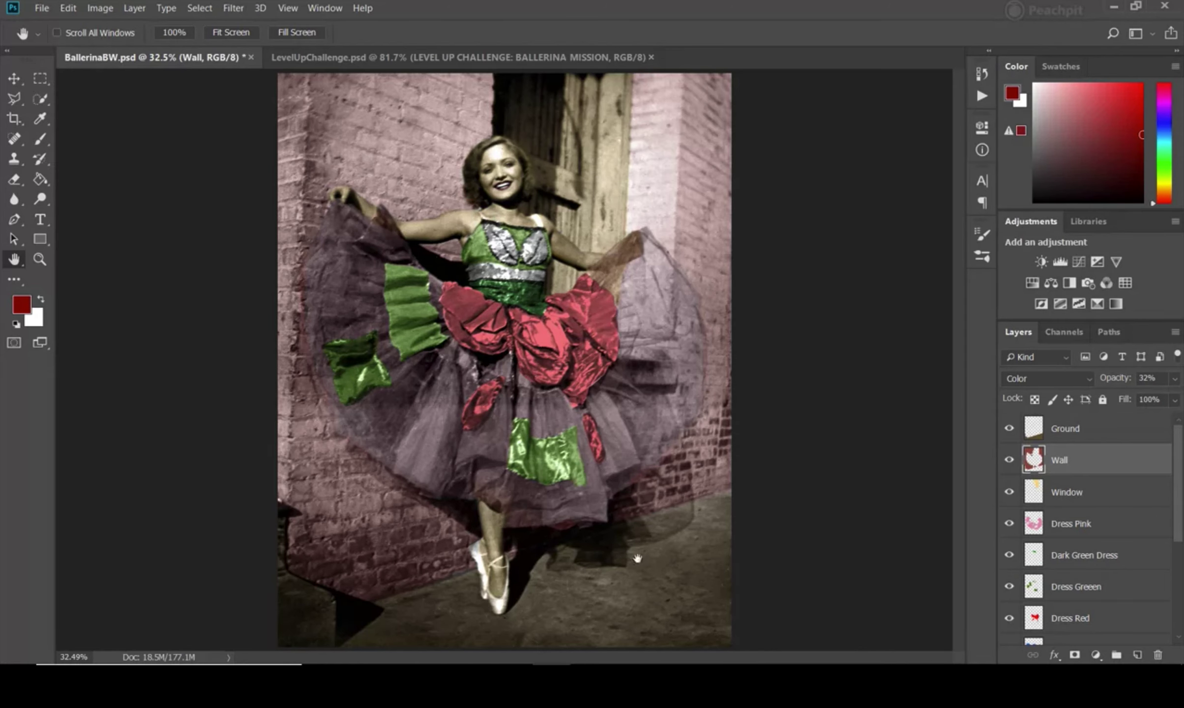
# Review the three challenge levels in LevelUpChallenge.psd and return to BallerinaBW.psd.
pyautogui.click(455, 58)
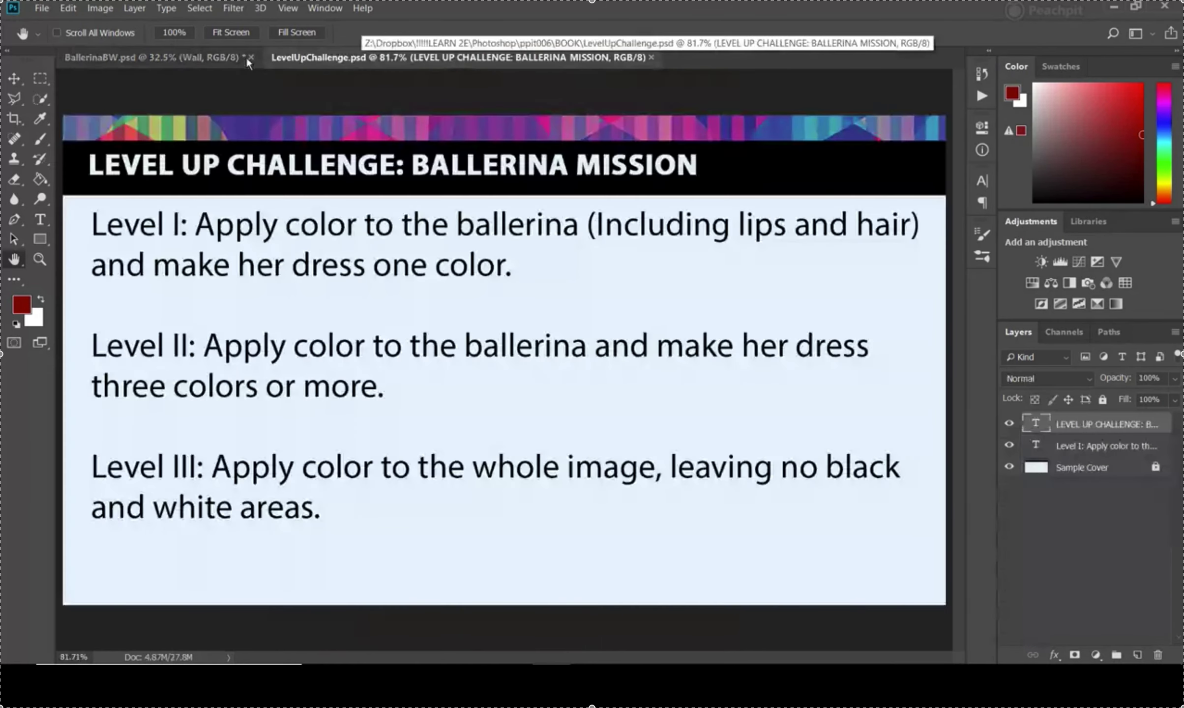
pyautogui.click(155, 57)
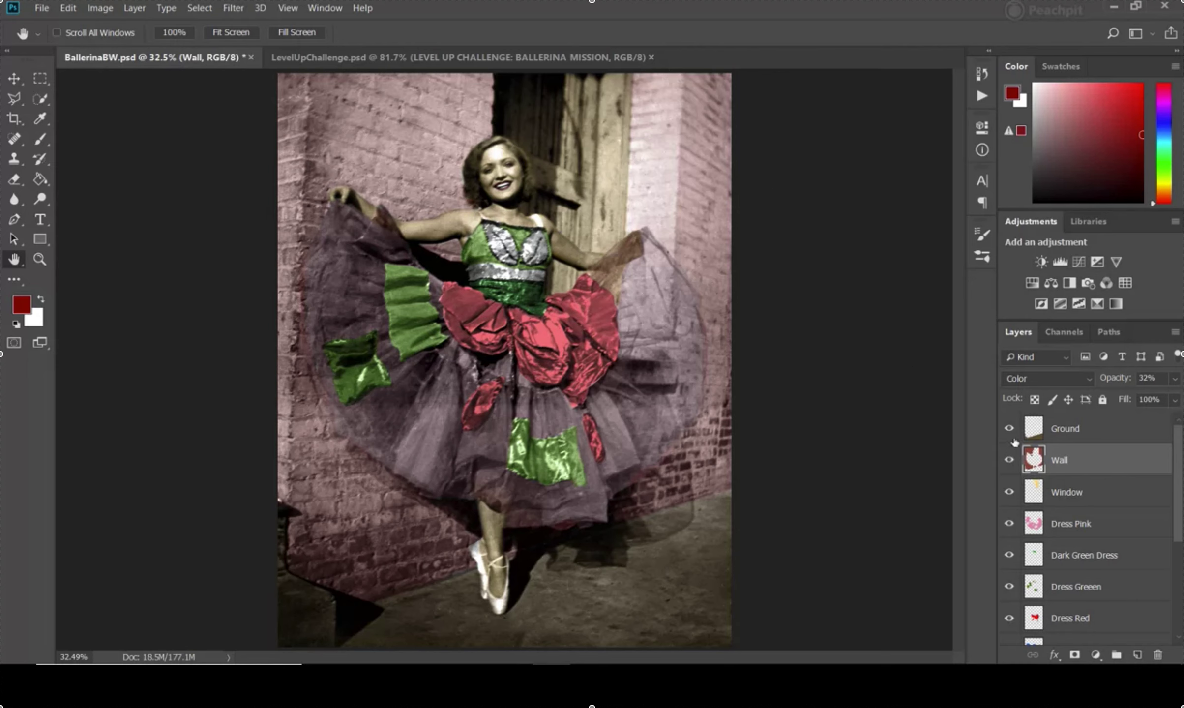
# Hide the Ground, Wall, Window, Dress Pink, Dark Green Dress, Dress Greeen and Dress Red layers and show Dress One Color.
pyautogui.moveTo(1009, 428); pyautogui.dragTo(1011, 498)
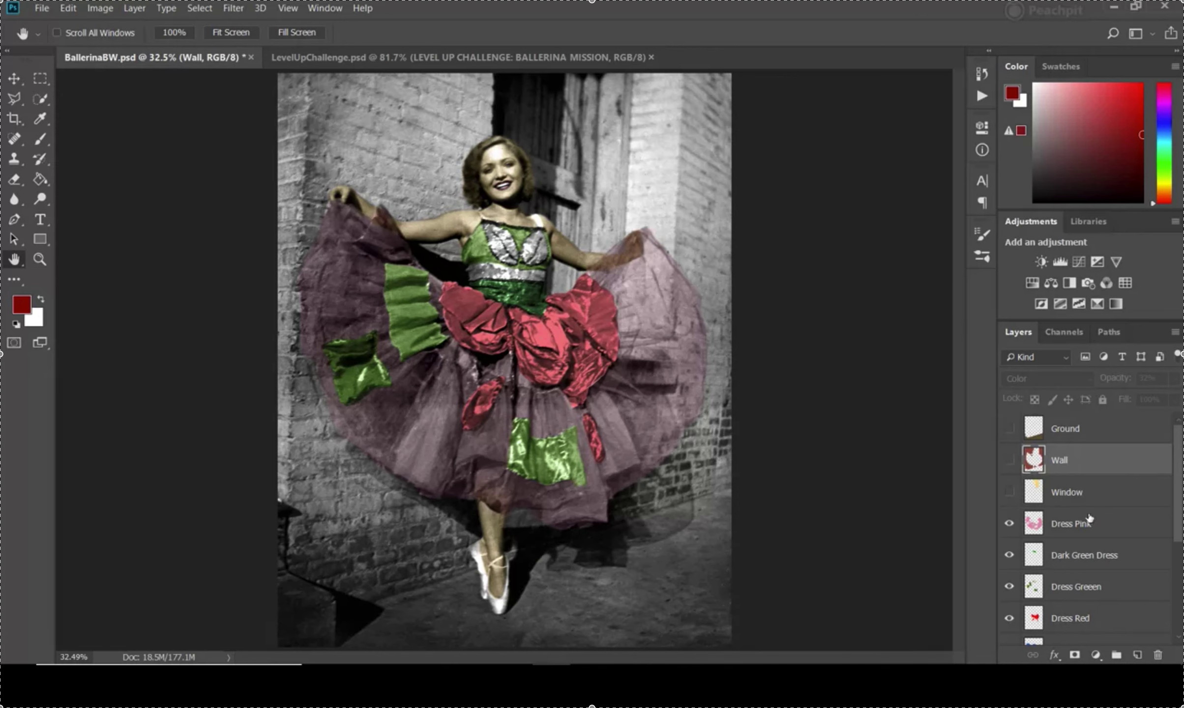
pyautogui.scroll(-3, 1097, 510)
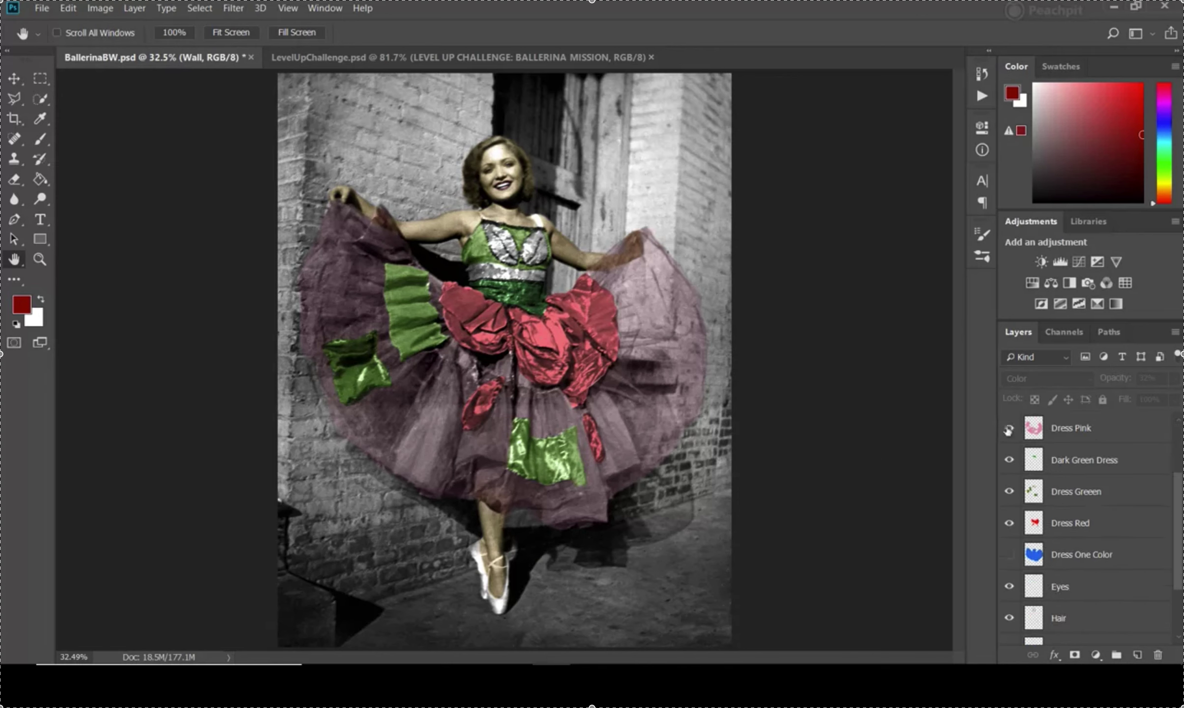
pyautogui.moveTo(1009, 429); pyautogui.dragTo(1009, 524)
pyautogui.click(1009, 555)
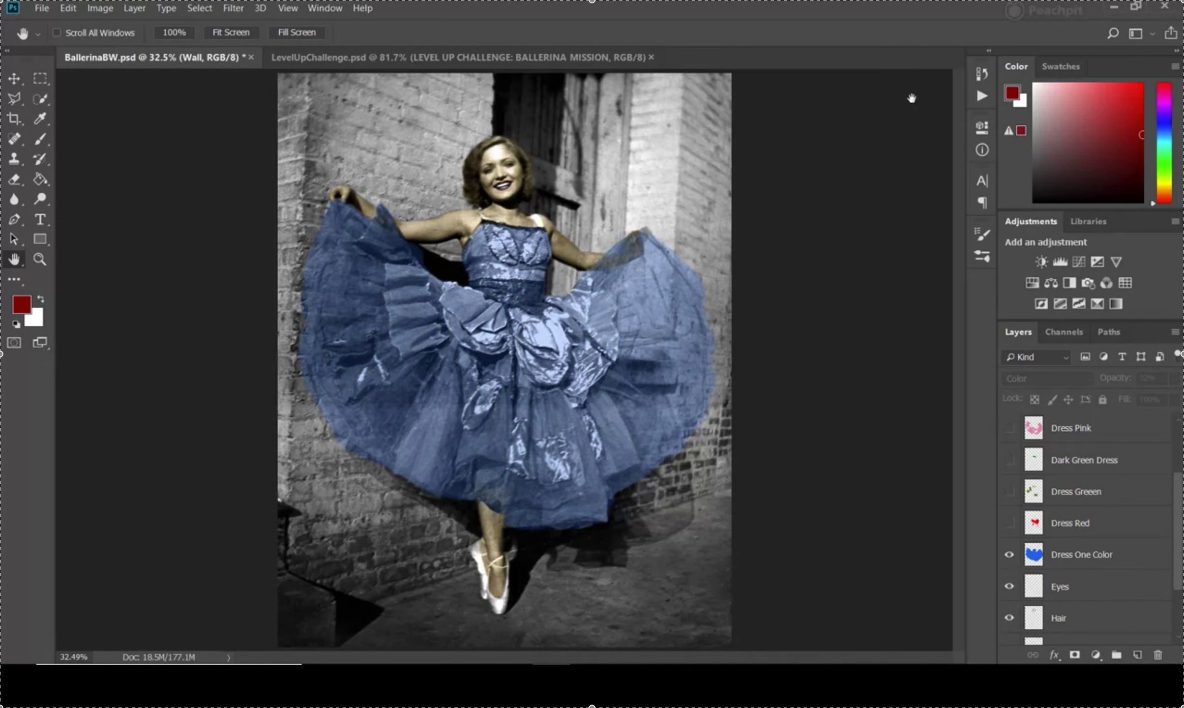
# Set the Brush up with the dress's blue as foreground color and make Dress One Color the active layer.
pyautogui.click(1076, 67)
pyautogui.click(1086, 91)
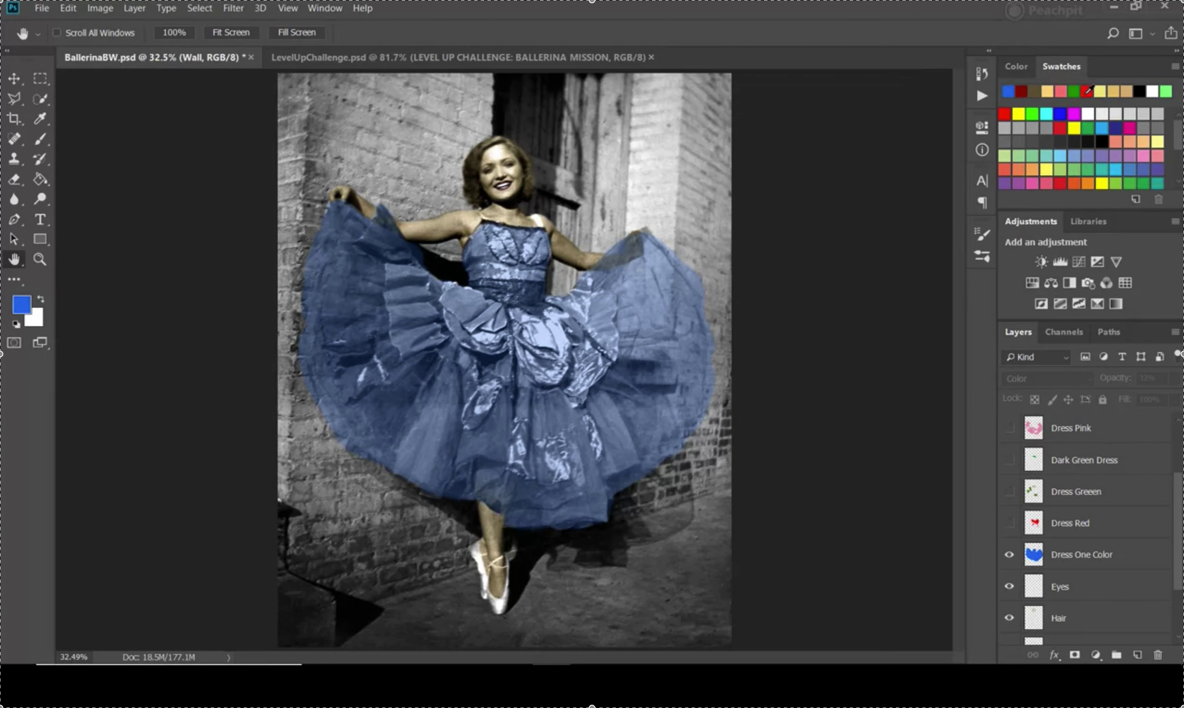
pyautogui.click(43, 141)
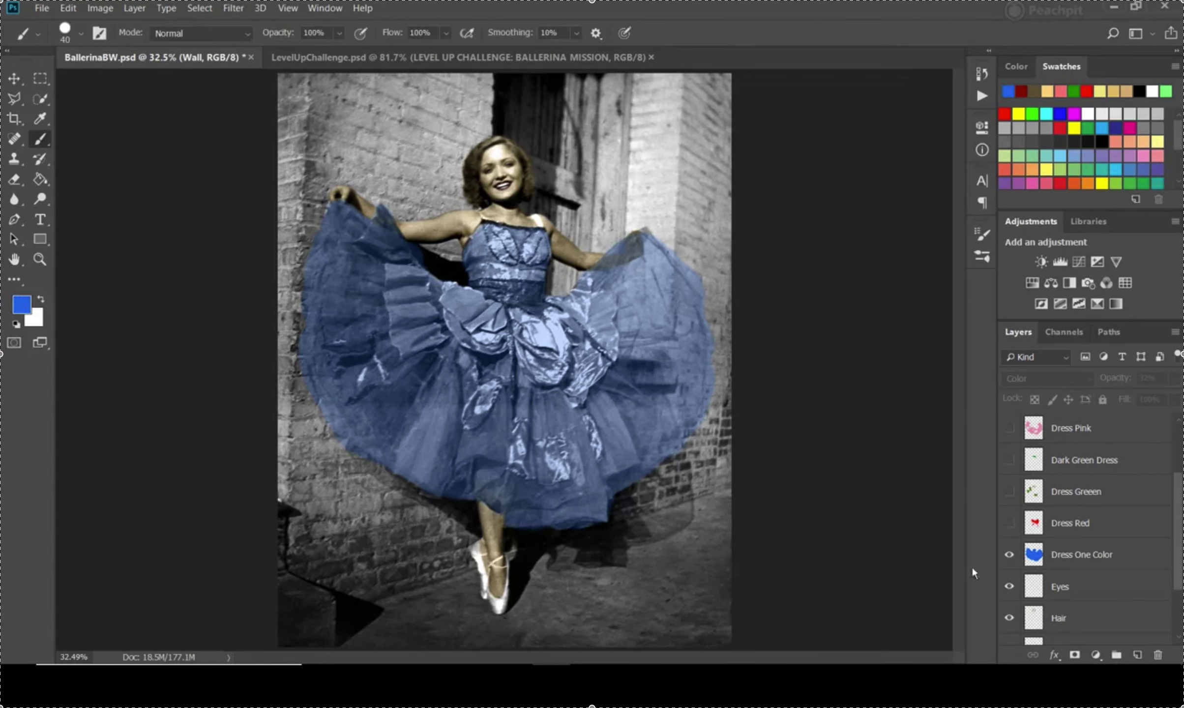
pyautogui.click(1081, 557)
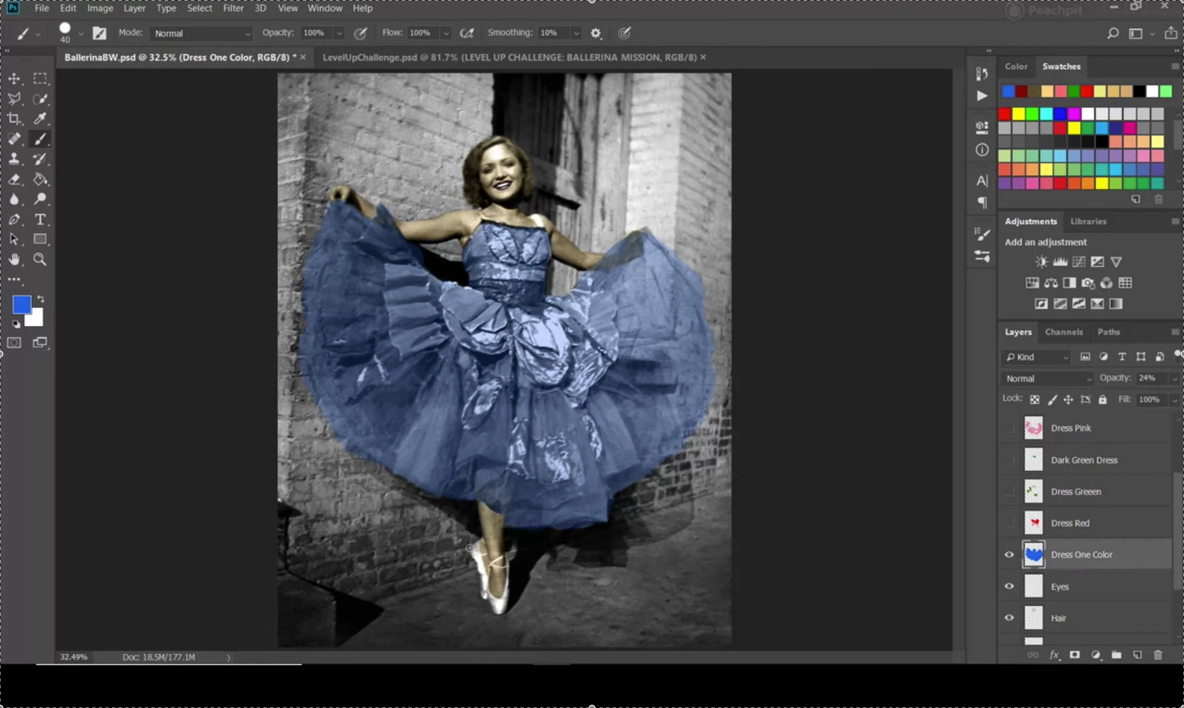